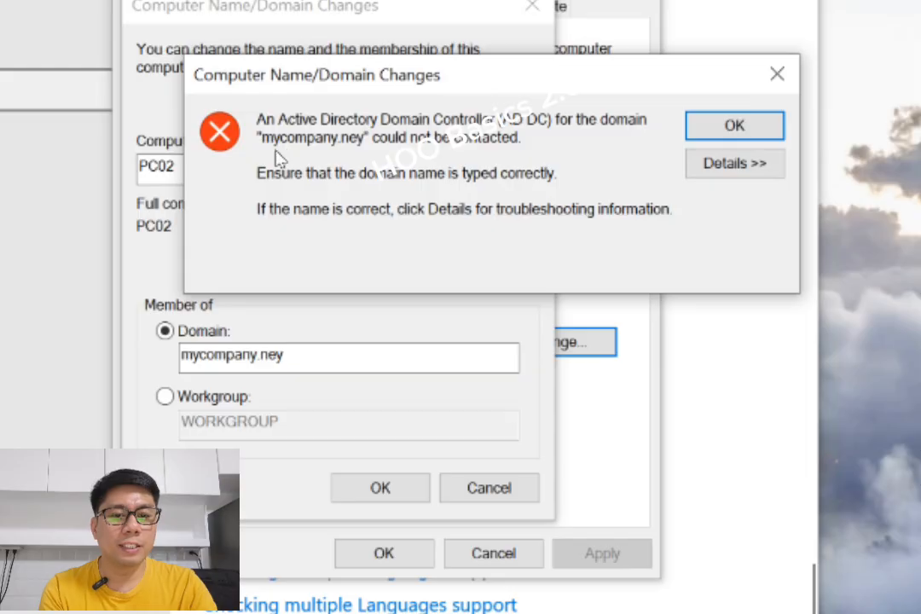
Examine the full details of the failed domain join error, then dismiss it and cancel out of the computer name and system properties dialogs.
click(732, 166)
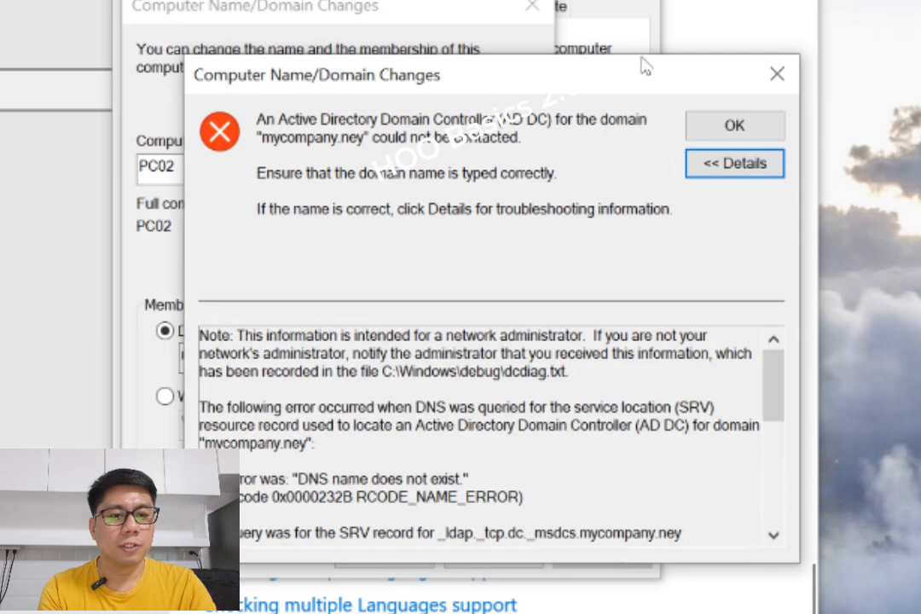
drag(644, 76, 644, 34)
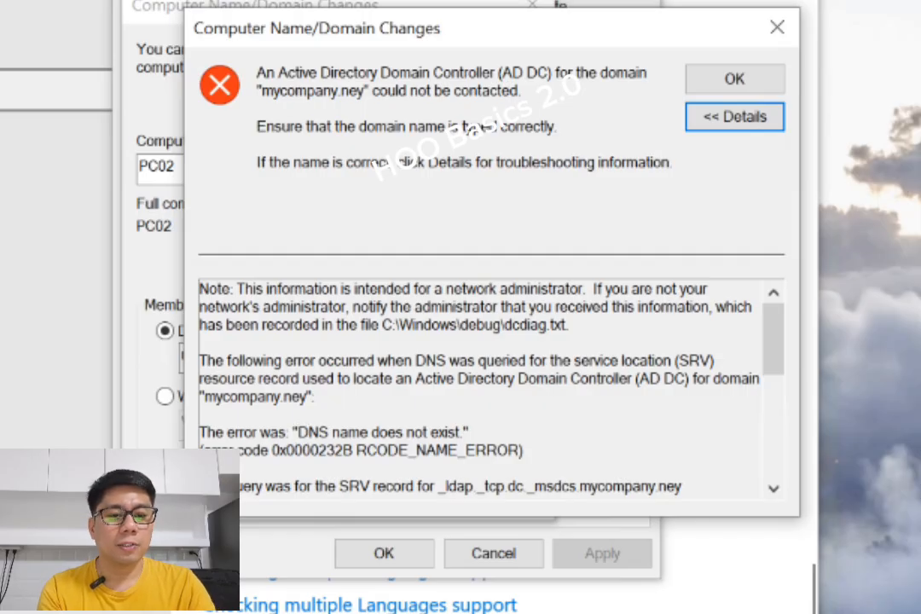
drag(560, 435, 199, 432)
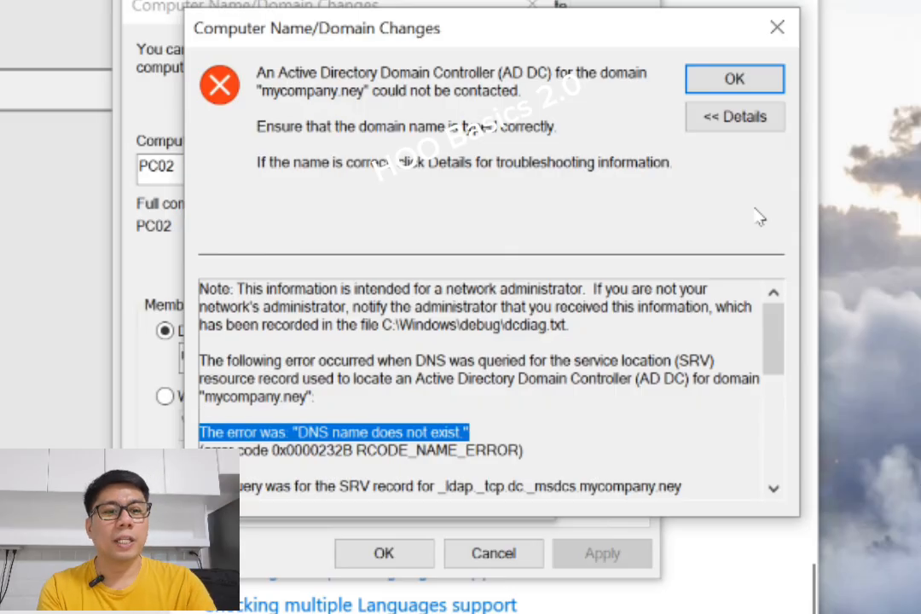
click(732, 80)
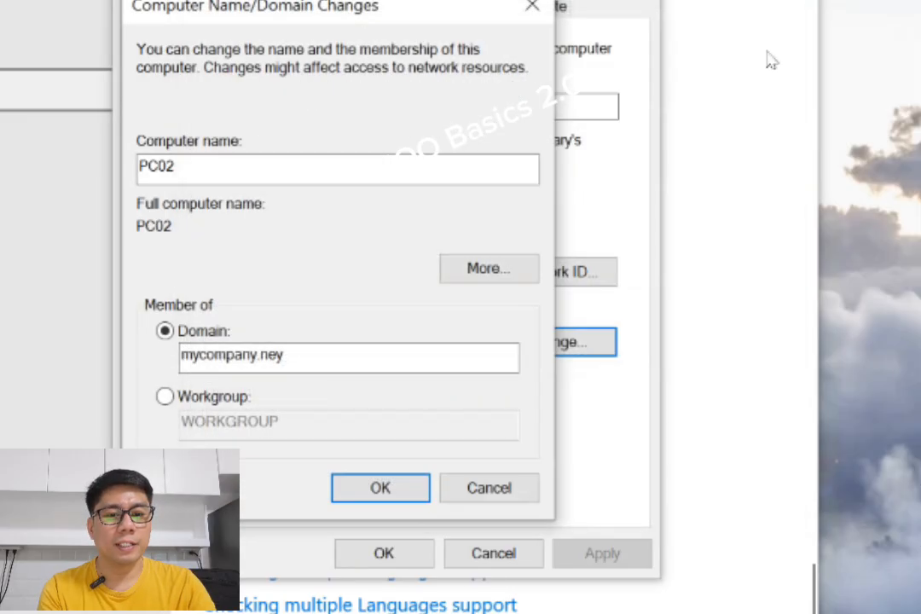
click(494, 495)
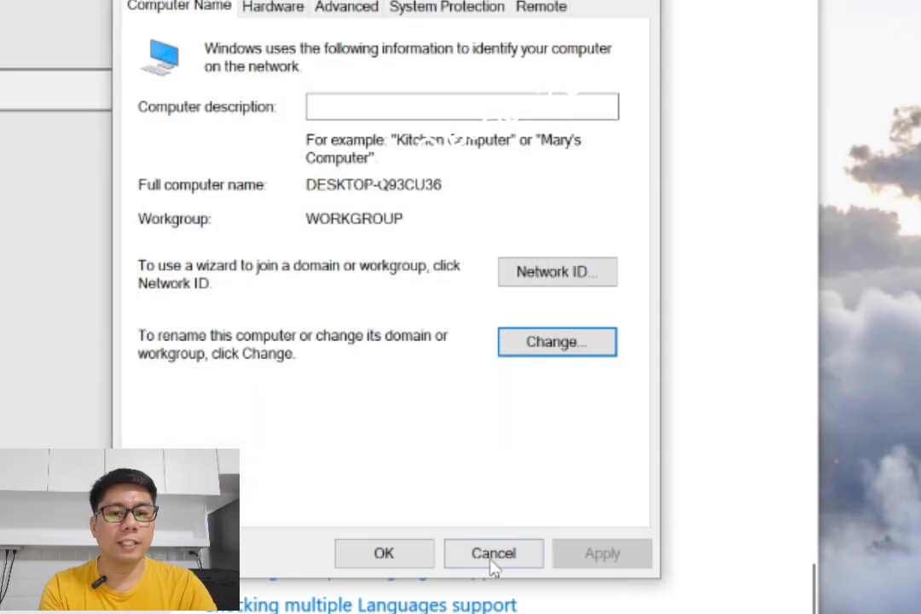
click(494, 556)
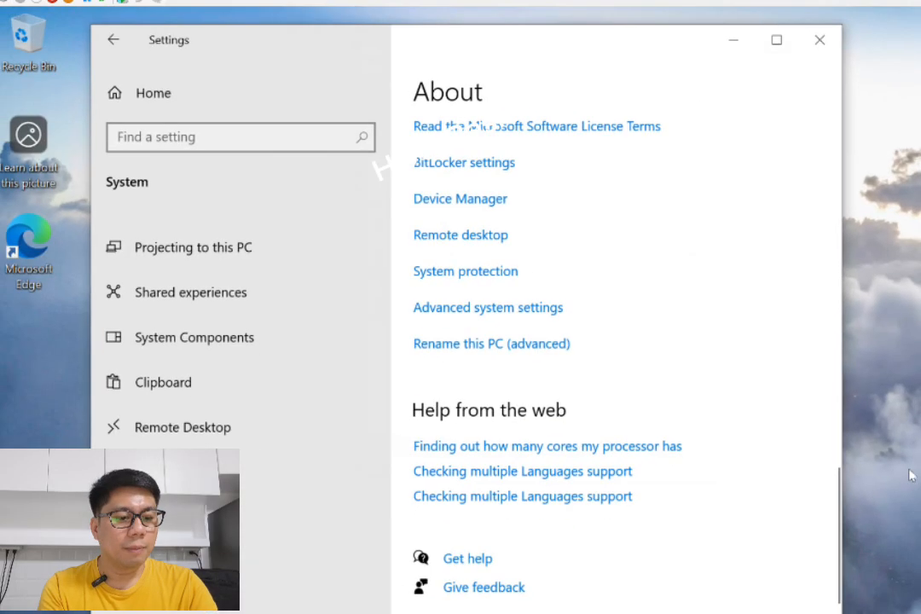
Open the Control Panel and go to the network adapter settings through the Network and Sharing Center.
key(super)
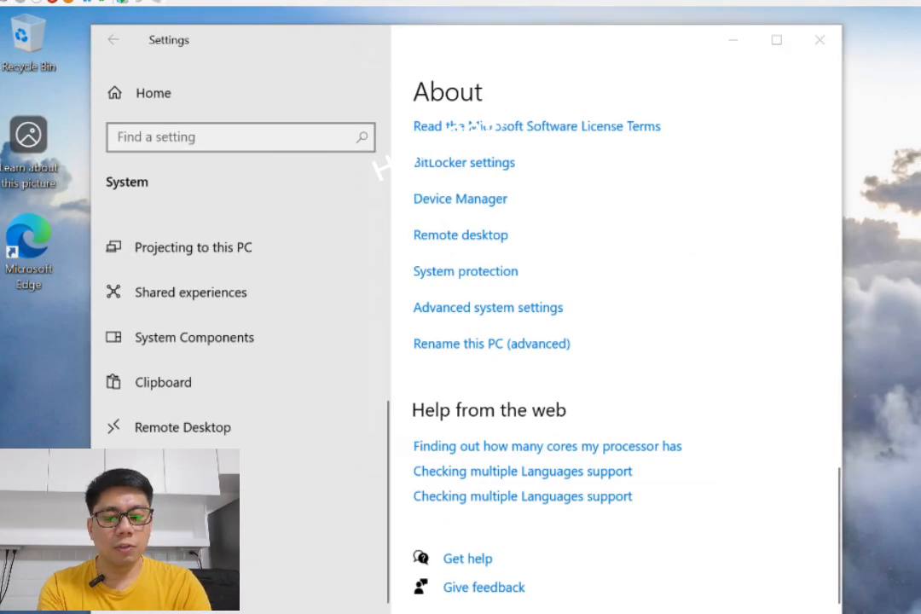
text(contro)
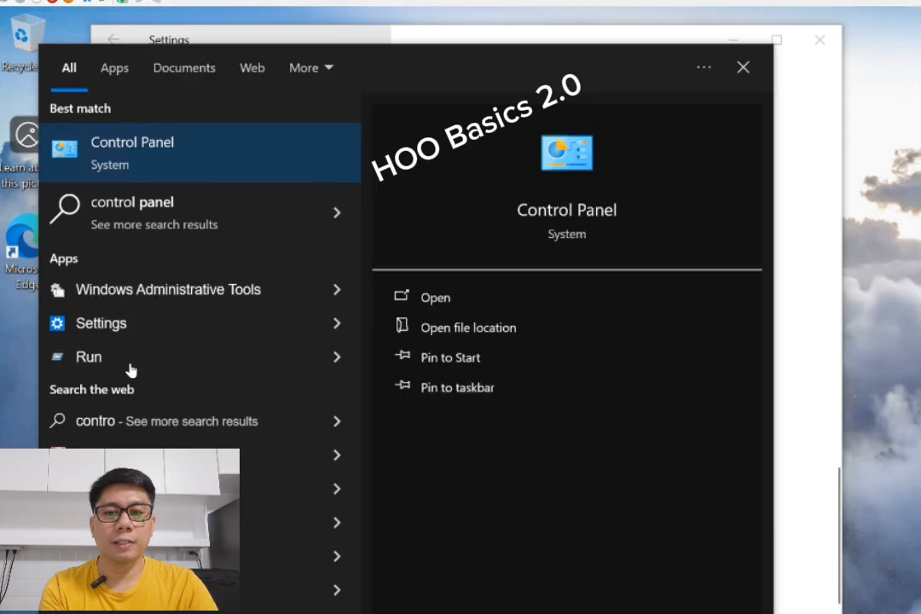
click(151, 160)
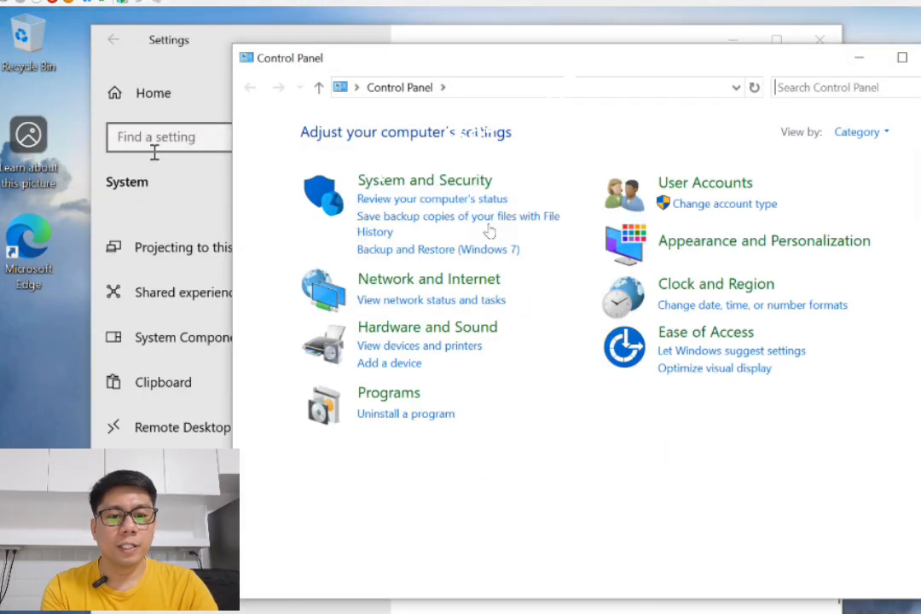
click(409, 284)
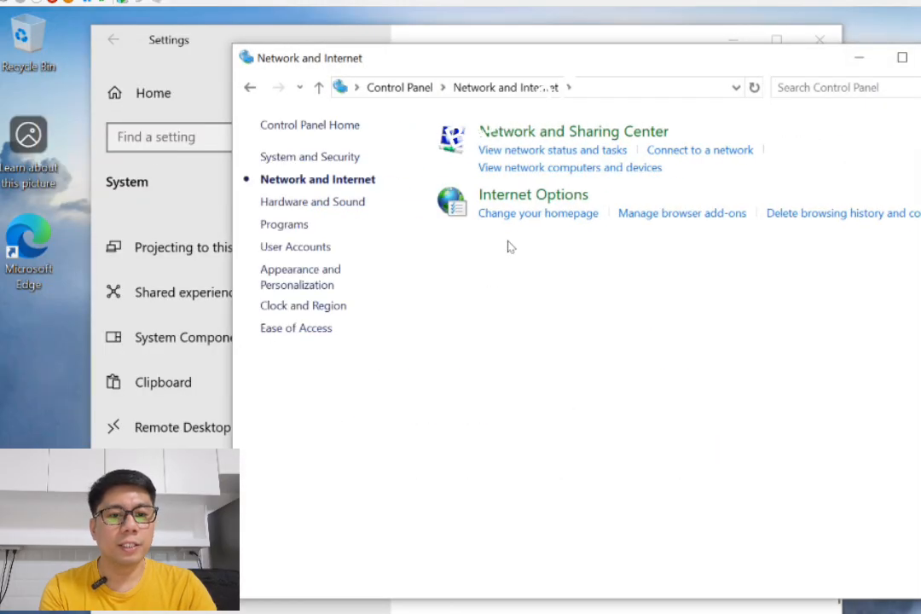
click(532, 137)
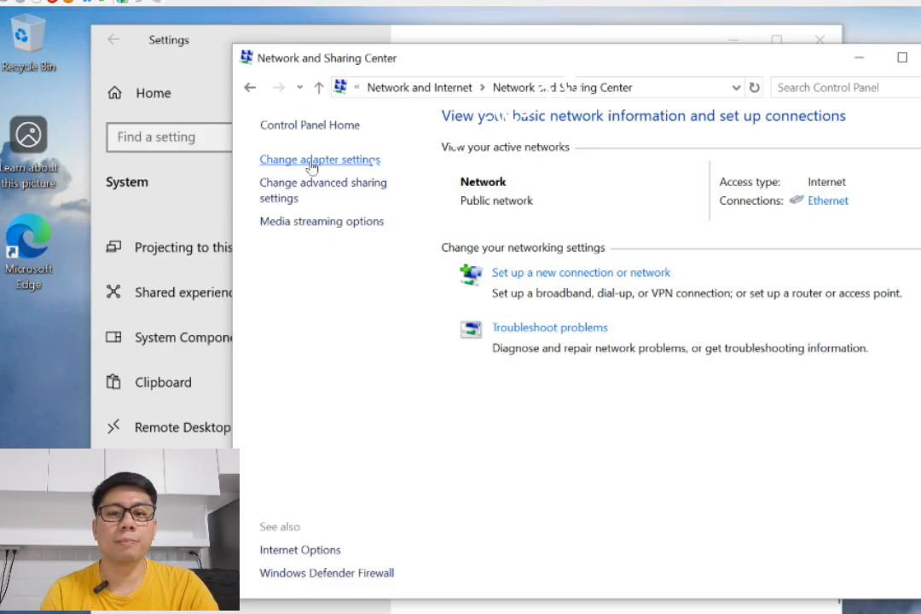
click(312, 162)
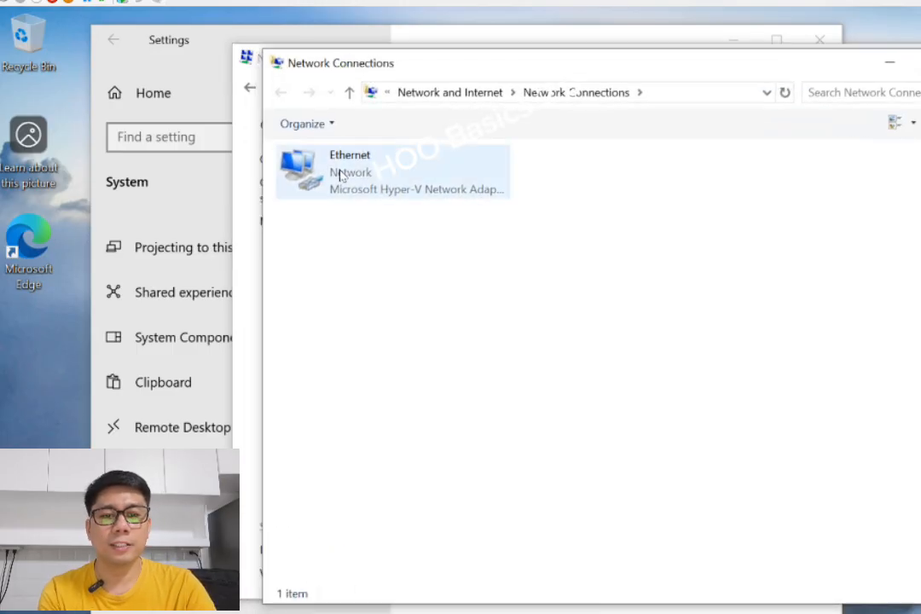
Check the default gateway and IPv4 DNS server in the Ethernet adapter's connection details, then close the details.
right_click(340, 175)
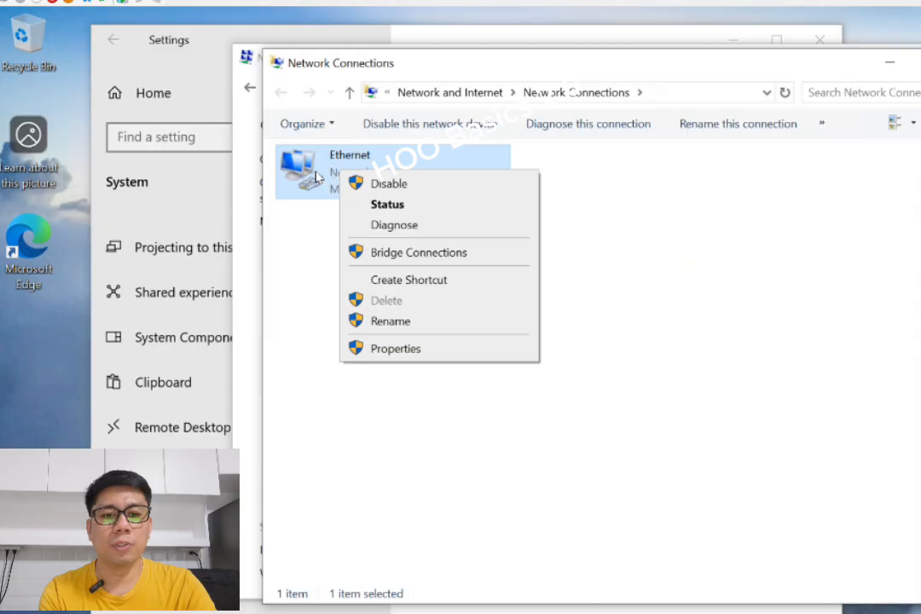
double_click(316, 177)
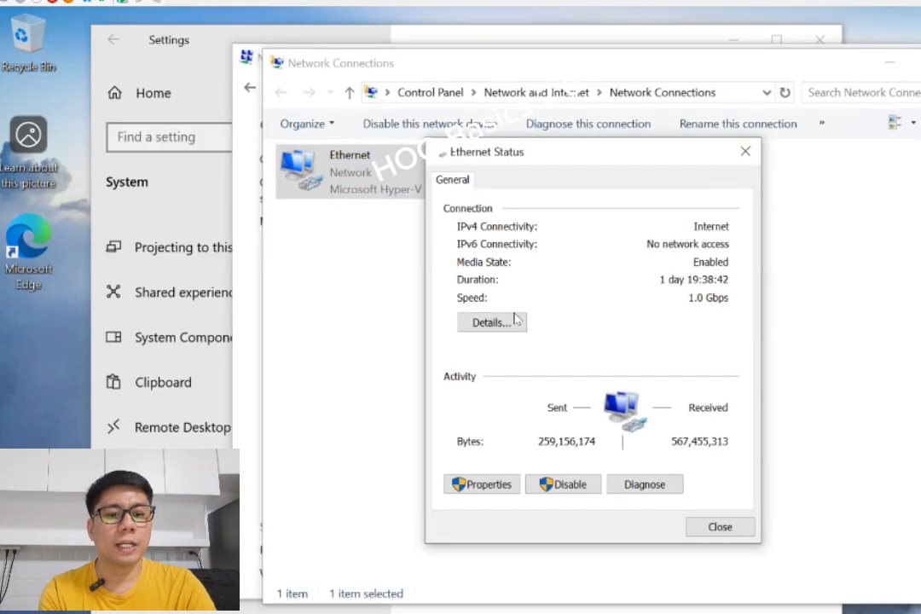
click(516, 321)
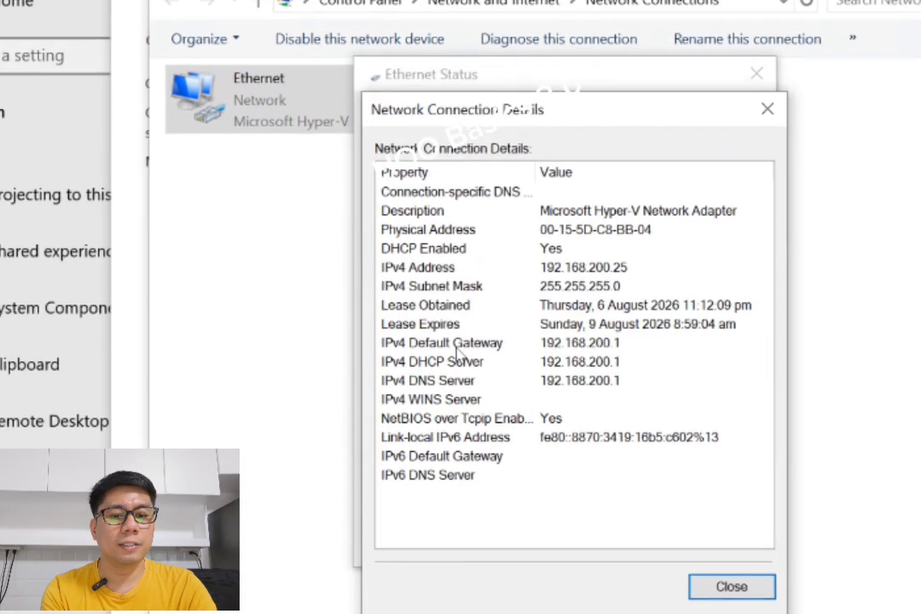
click(457, 344)
click(450, 380)
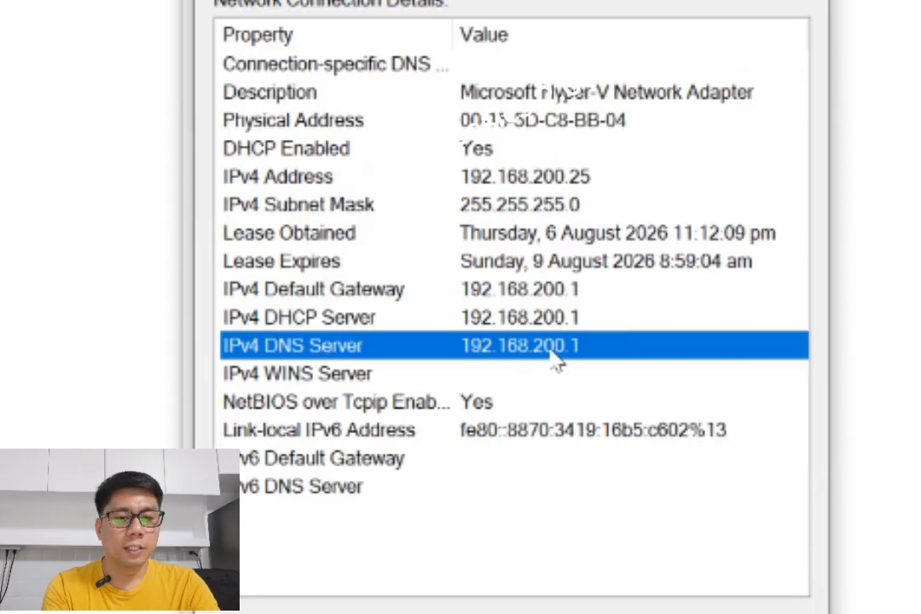
click(723, 6)
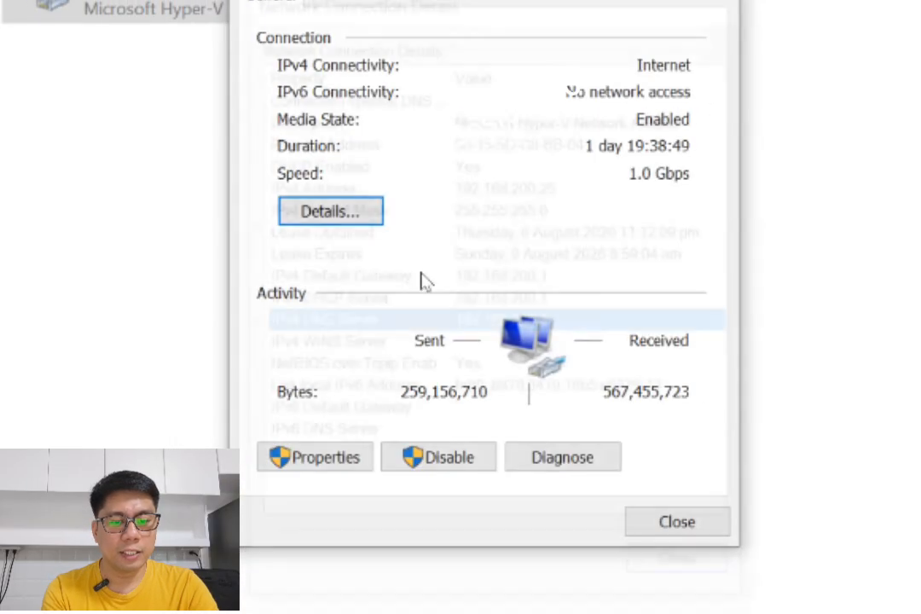
Switch the Ethernet adapter's TCP/IPv4 properties to manual DNS server addresses and set the preferred DNS server to 192.168.200.10.
click(348, 465)
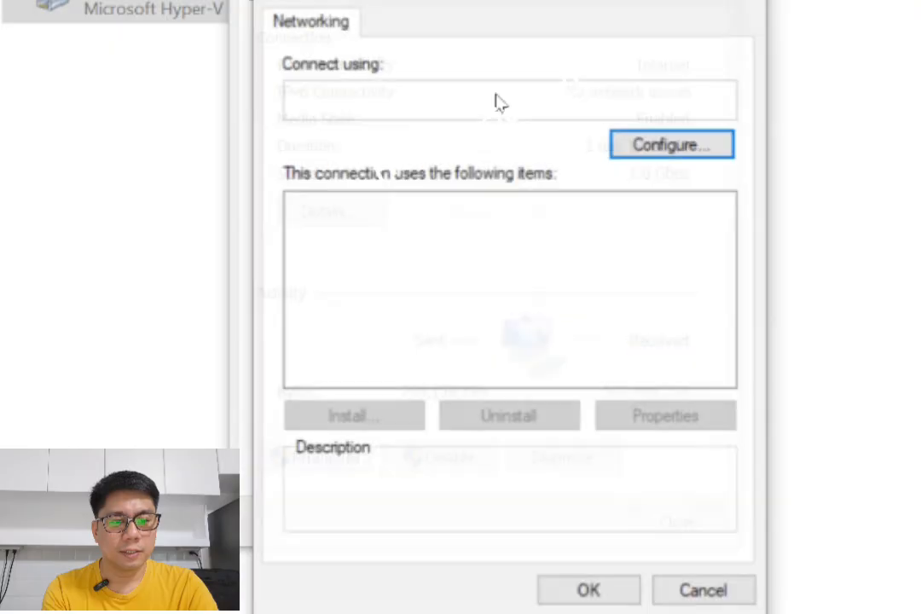
click(544, 282)
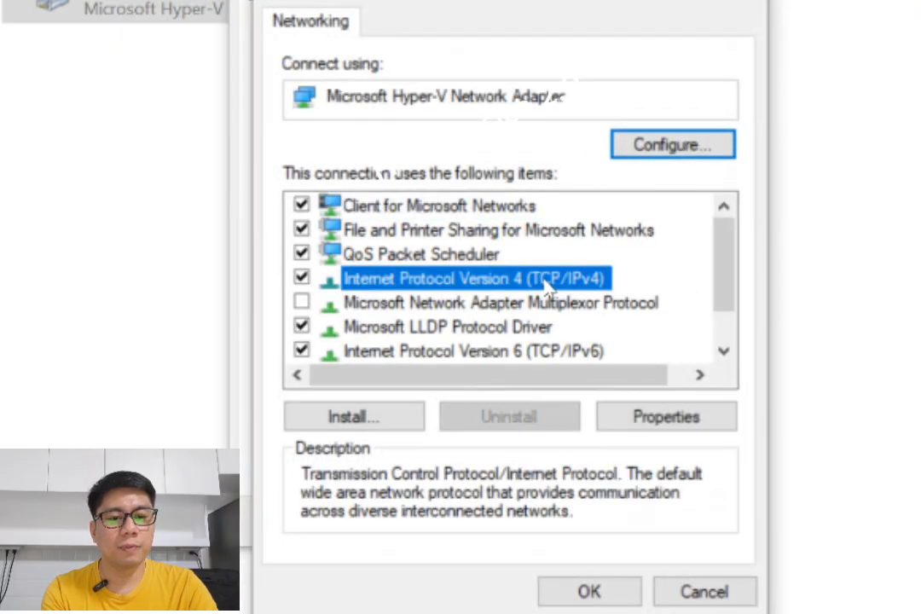
double_click(544, 286)
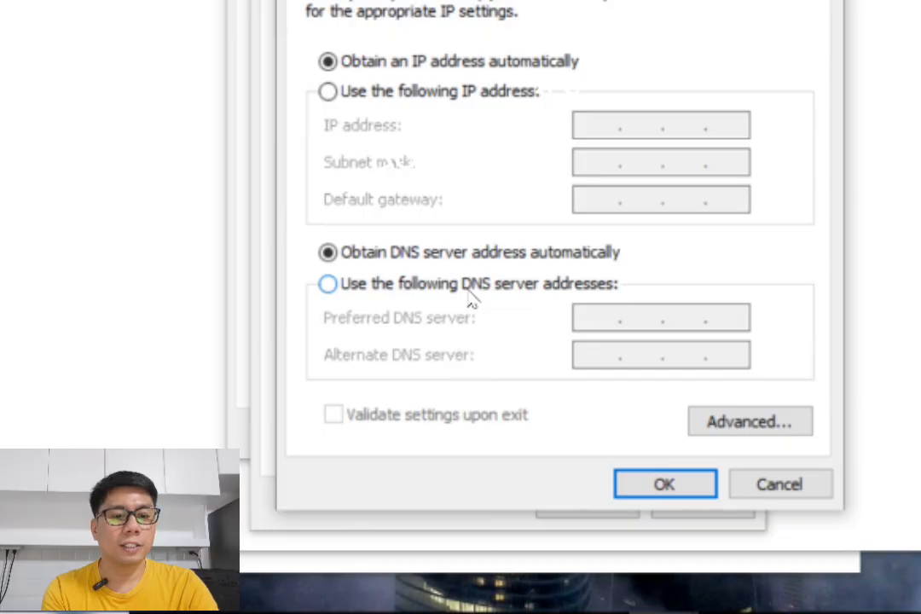
click(468, 292)
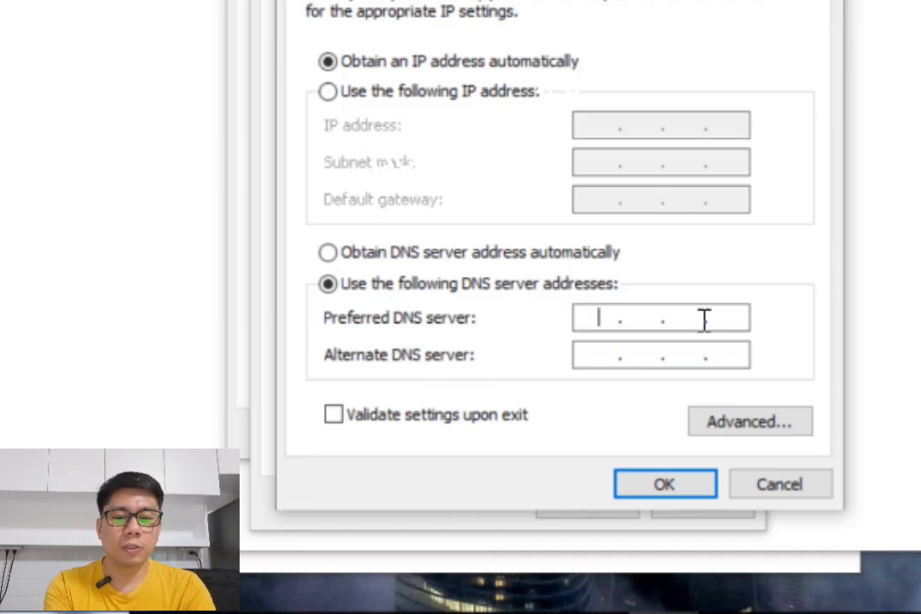
text(192 . )
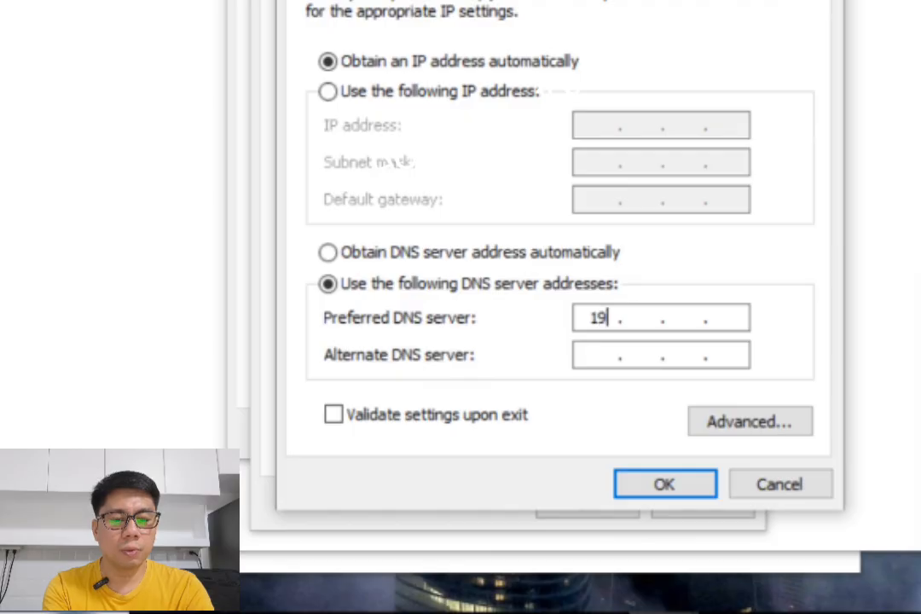
text(168 . )
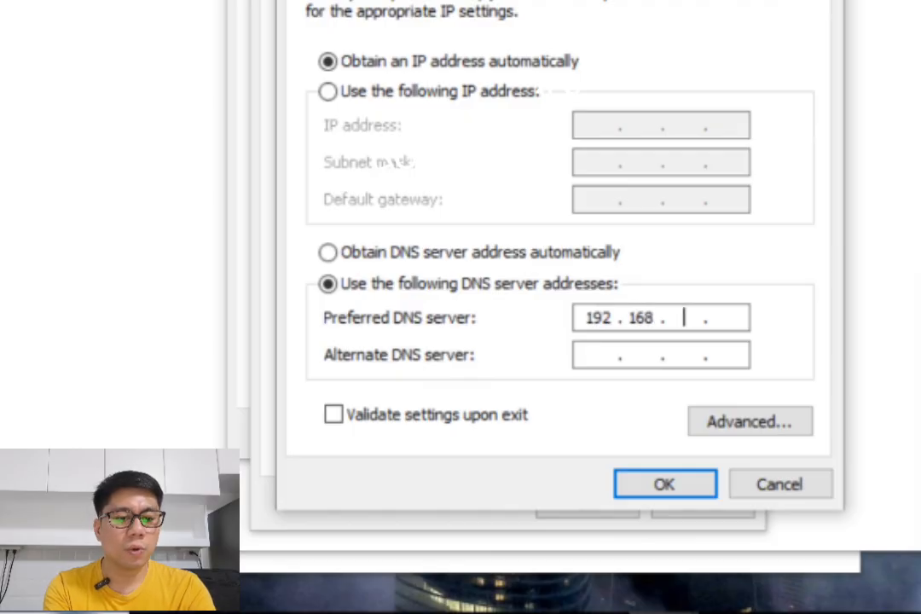
text(200 . )
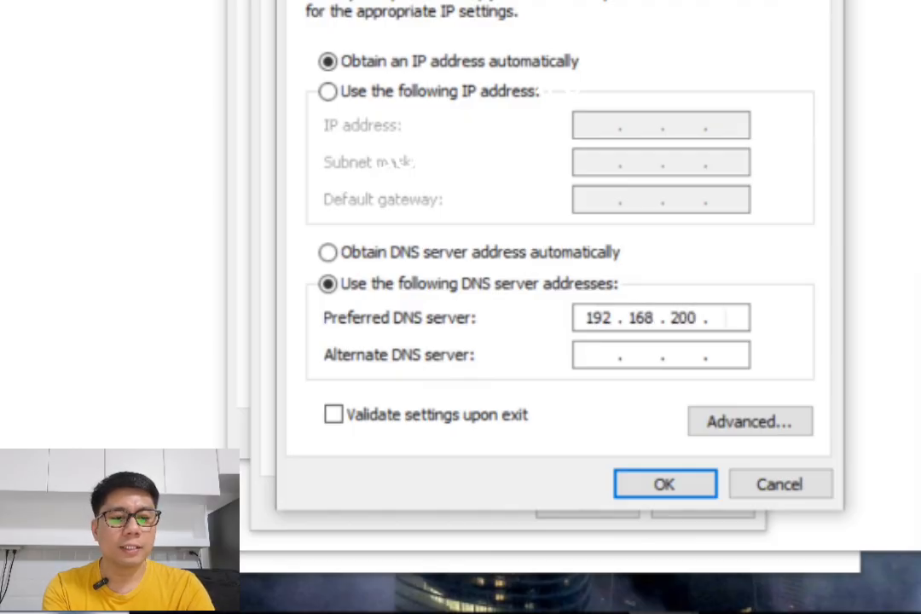
text(10)
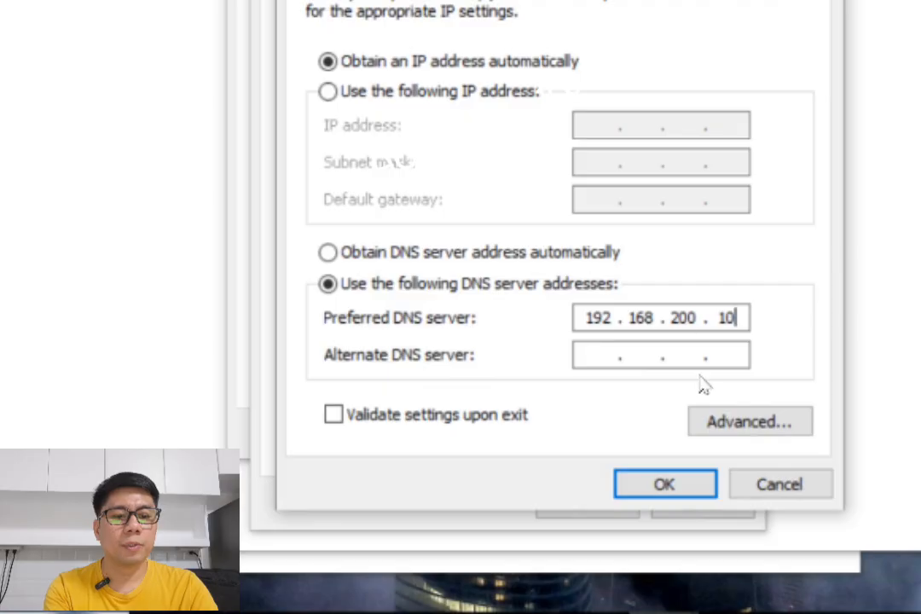
Enable validating the IPv4 settings upon exit, confirm the IPv4 and adapter properties, and close the Ethernet status.
click(612, 360)
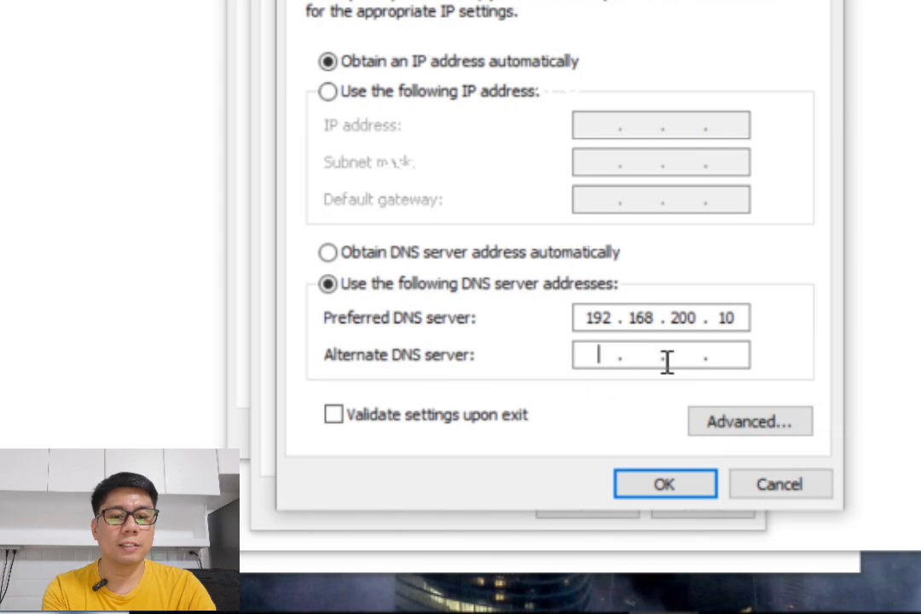
click(367, 416)
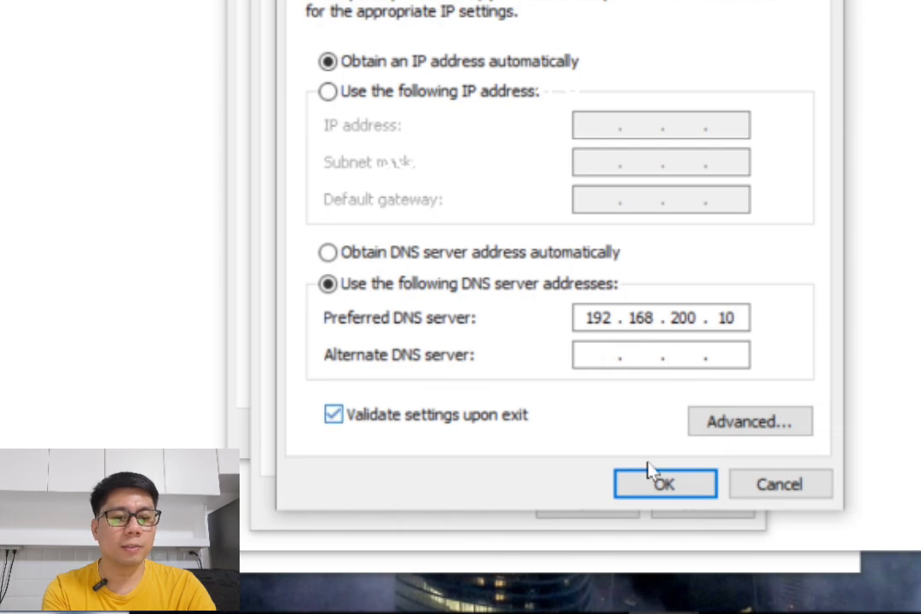
click(657, 487)
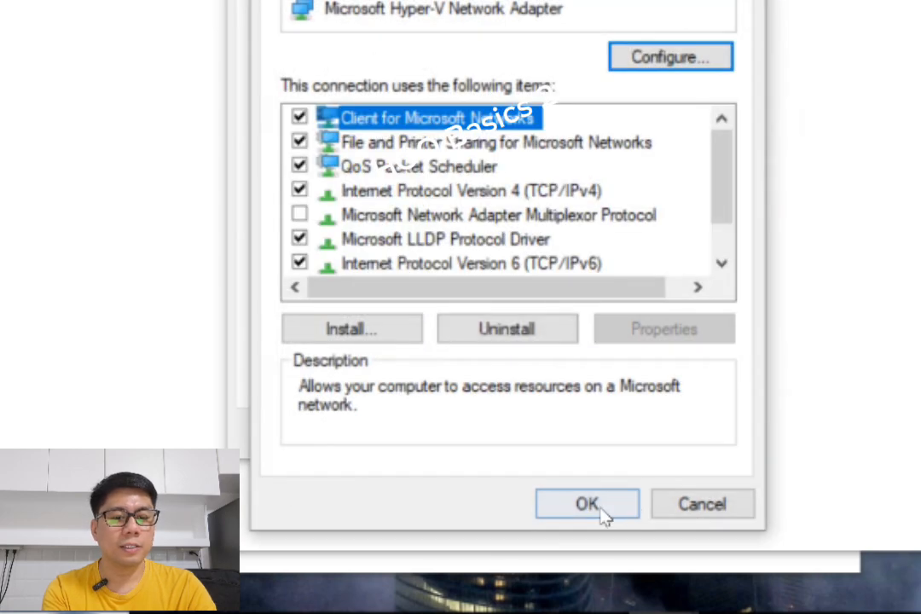
click(602, 516)
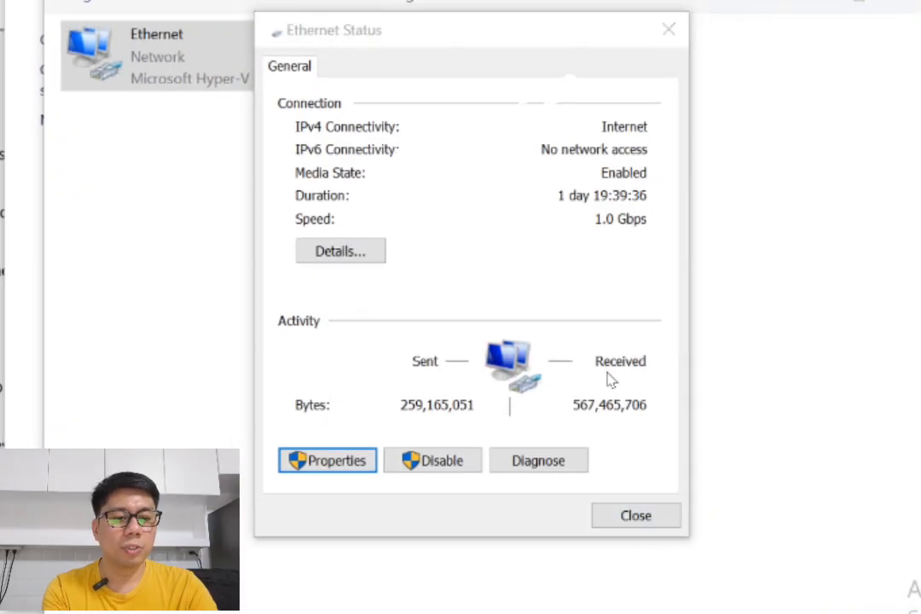
click(762, 494)
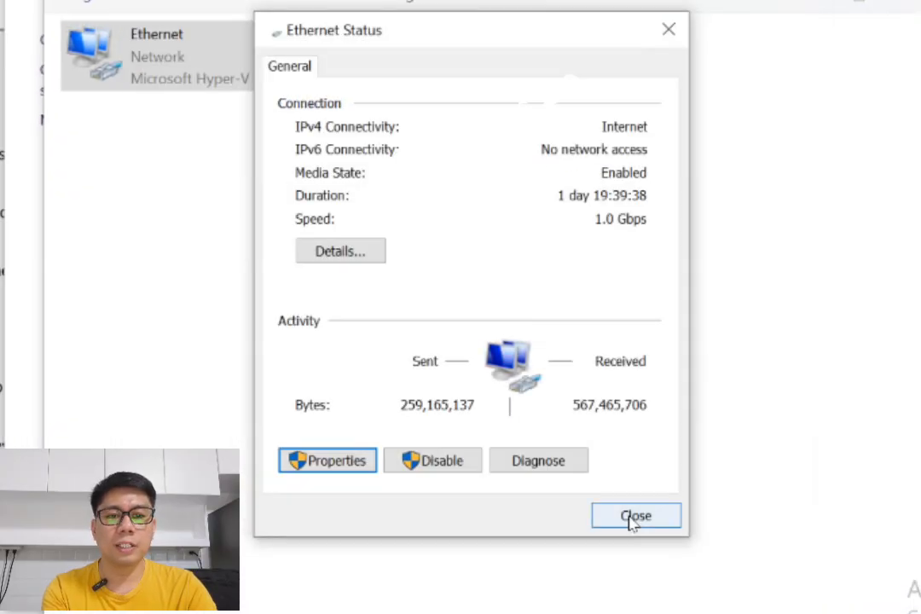
click(633, 519)
Check the IPv4 DNS server in the Ethernet connection details again, then close the details, status and network windows.
double_click(164, 68)
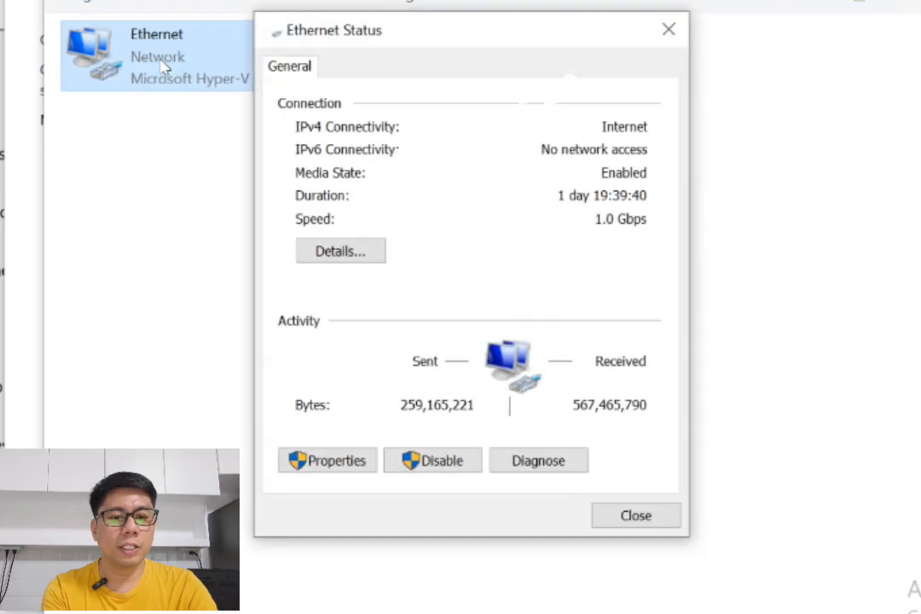
click(351, 262)
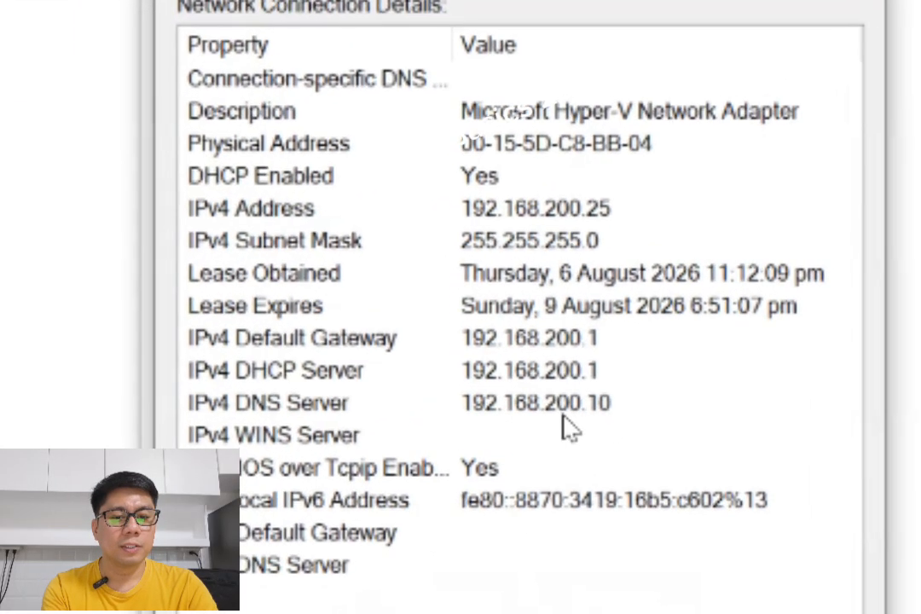
click(478, 350)
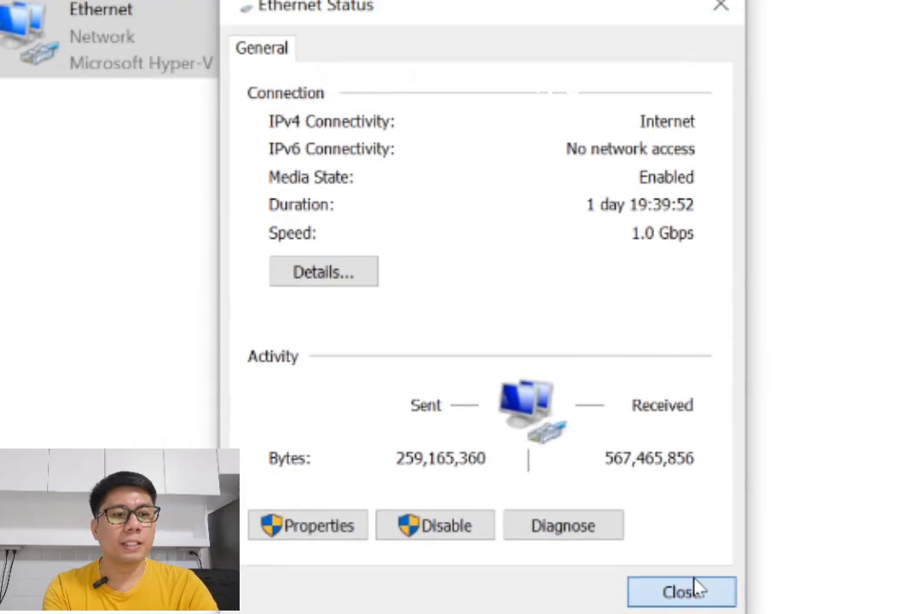
click(693, 590)
click(883, 10)
click(817, 30)
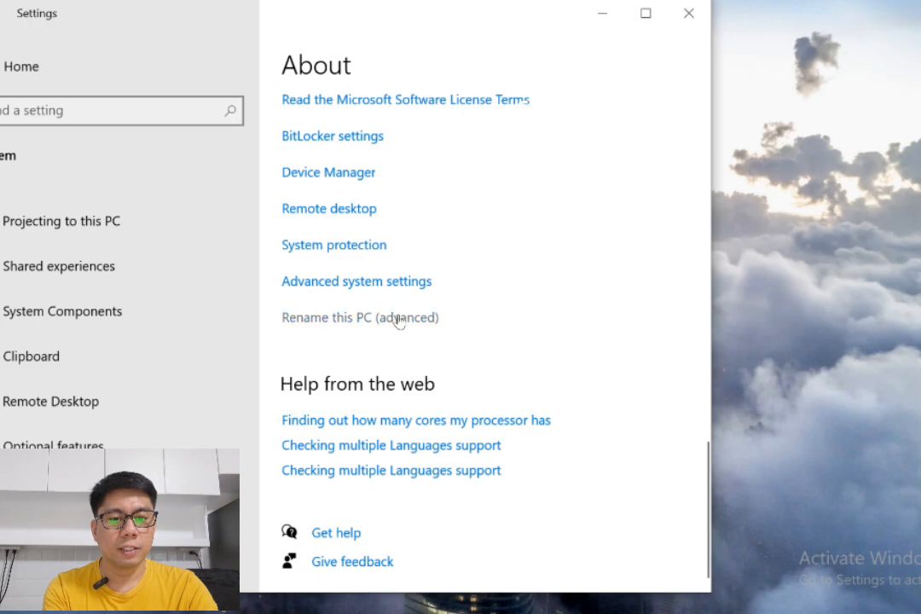
Open the computer name and domain change settings from the advanced system settings and set the computer name to PC02.
click(341, 286)
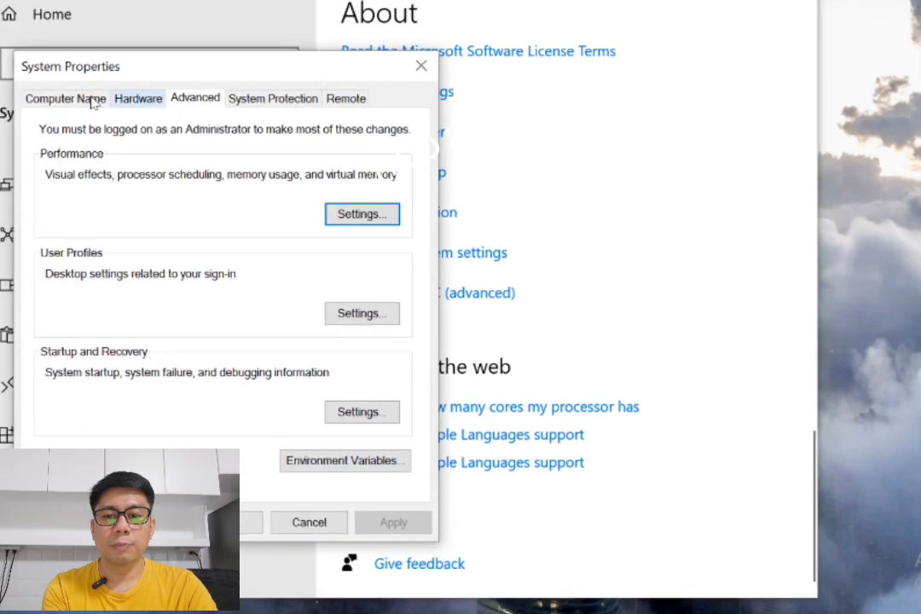
click(60, 133)
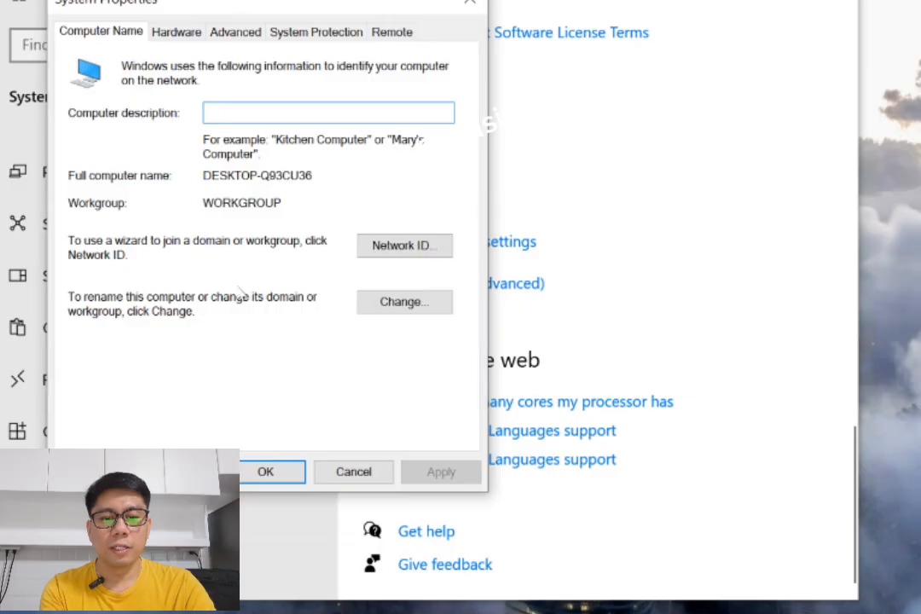
click(391, 305)
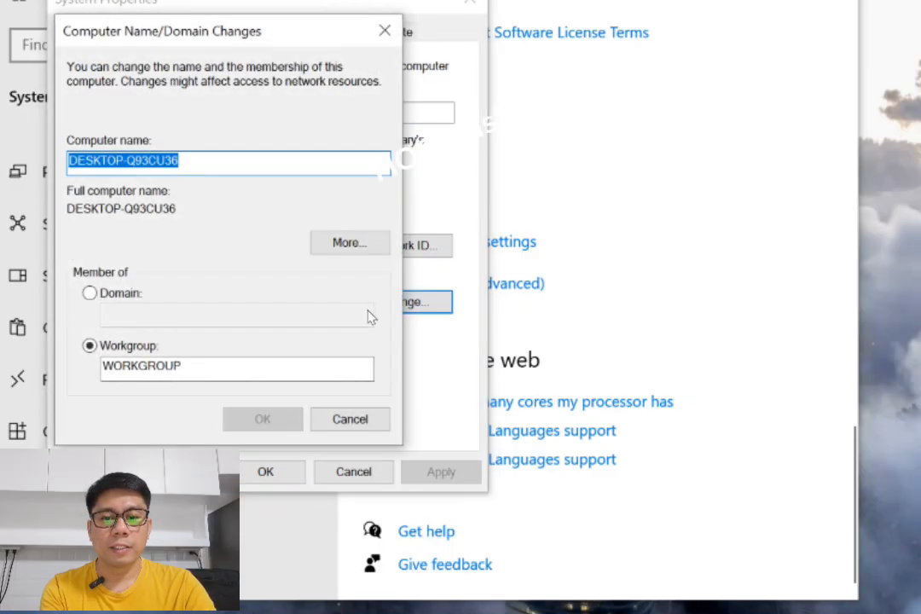
drag(227, 171, 53, 167)
text(PC)
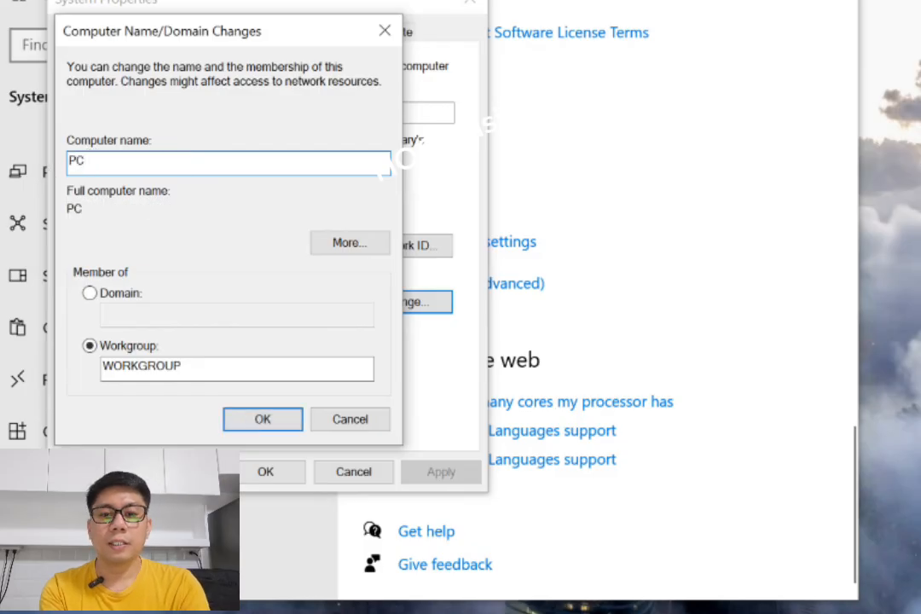
text(02)
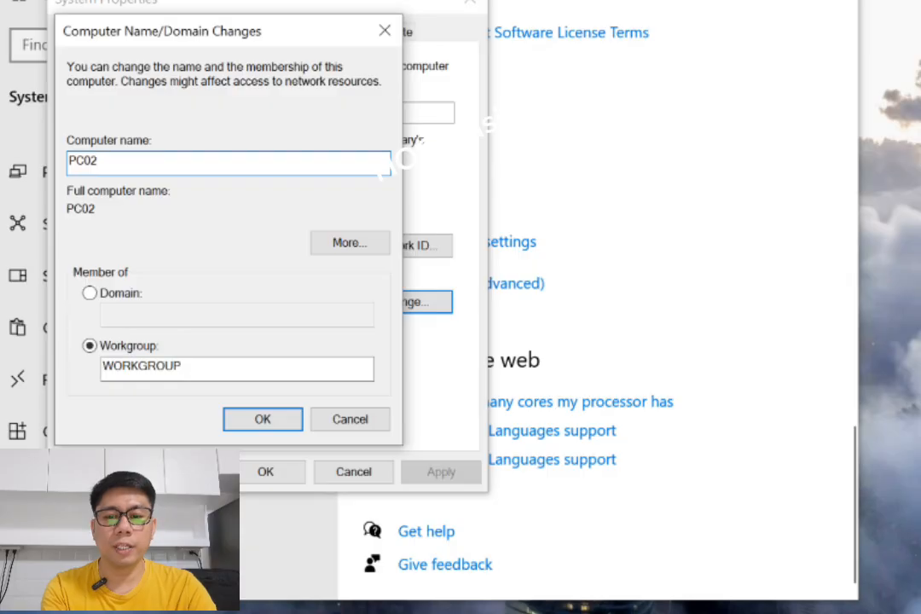
Set the computer's membership to a domain and enter mycompany.net as the domain name.
click(113, 296)
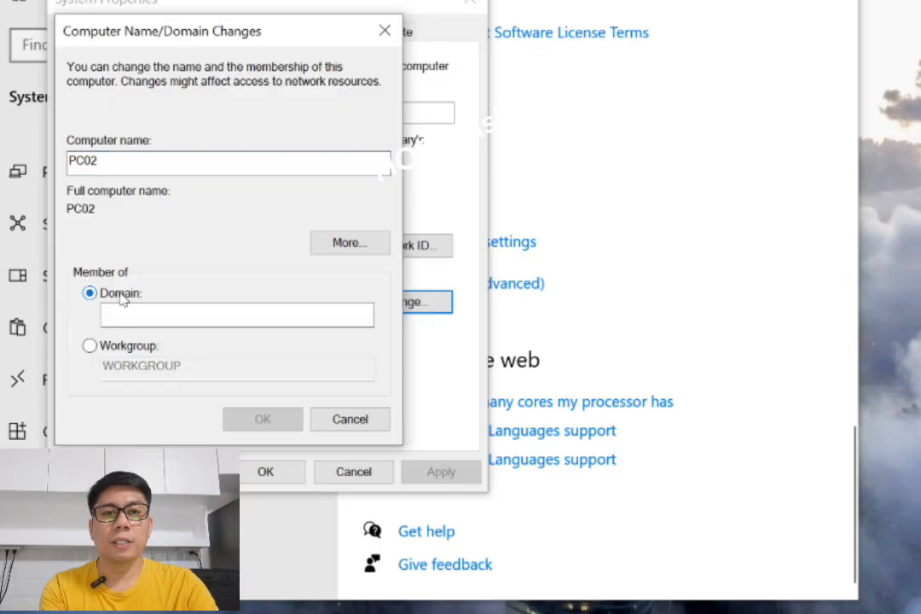
click(157, 310)
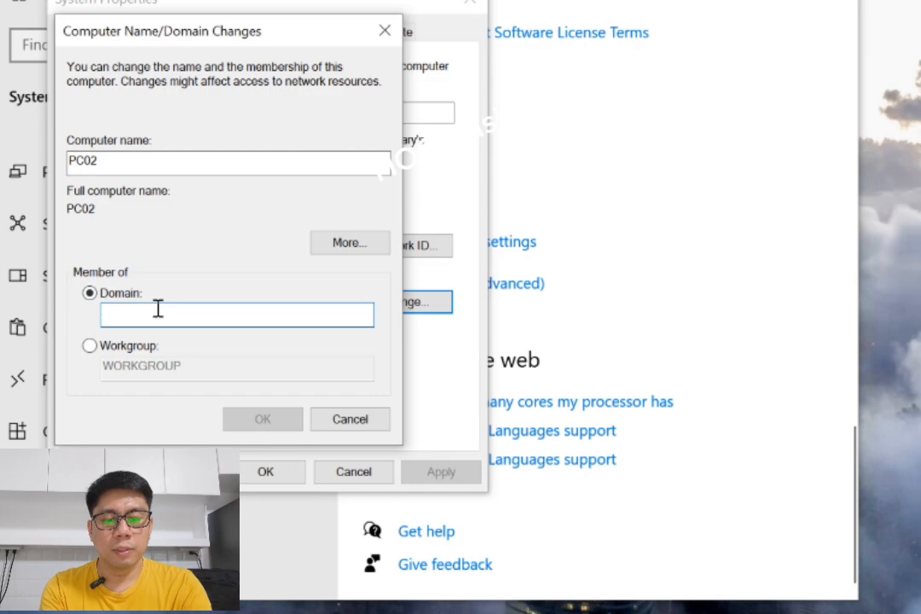
text(MYCOMAN)
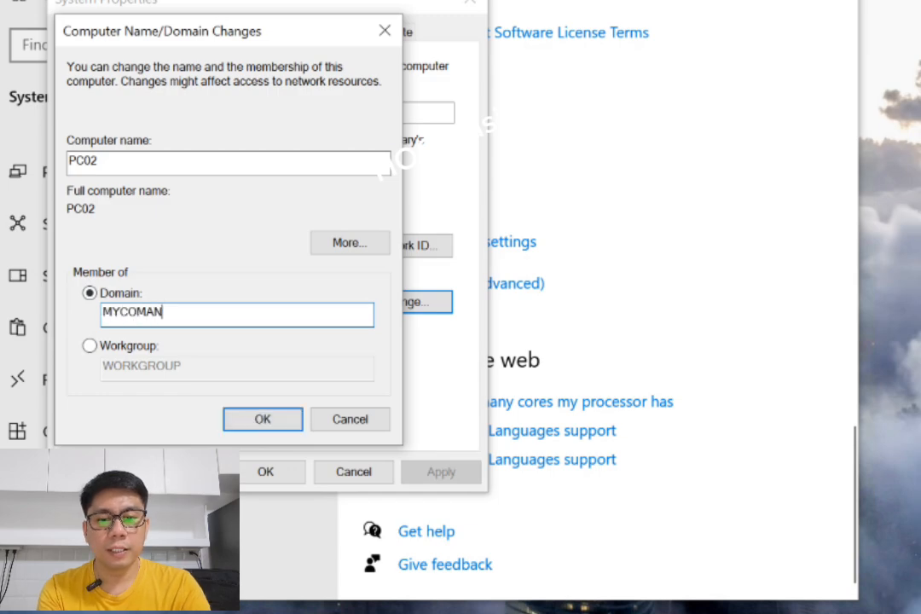
key(BackSpace)
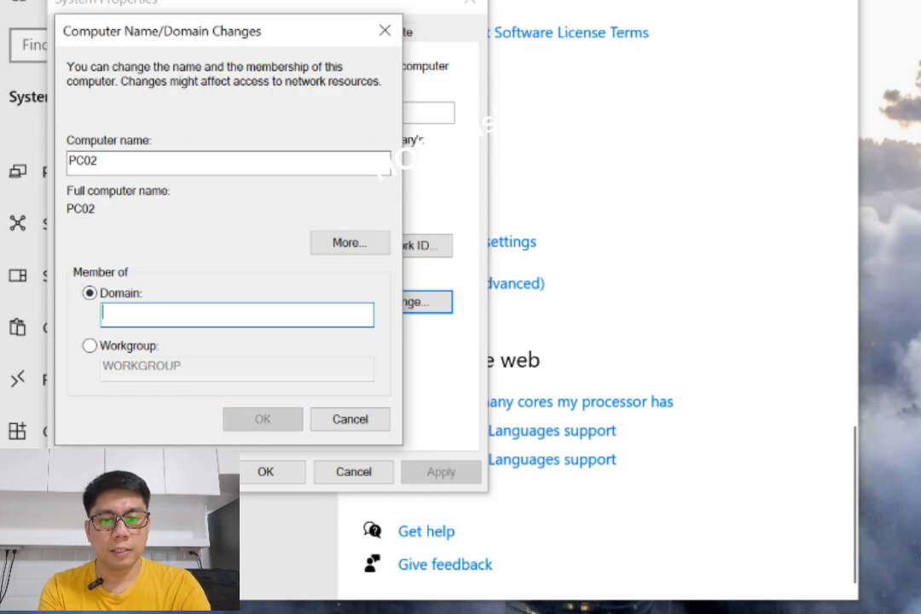
text(mycompan)
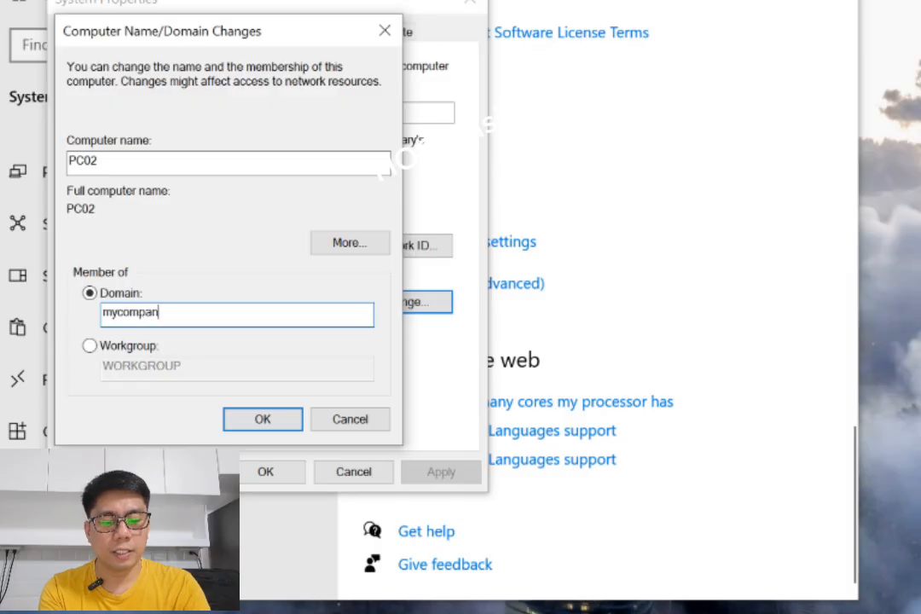
text(y.ne)
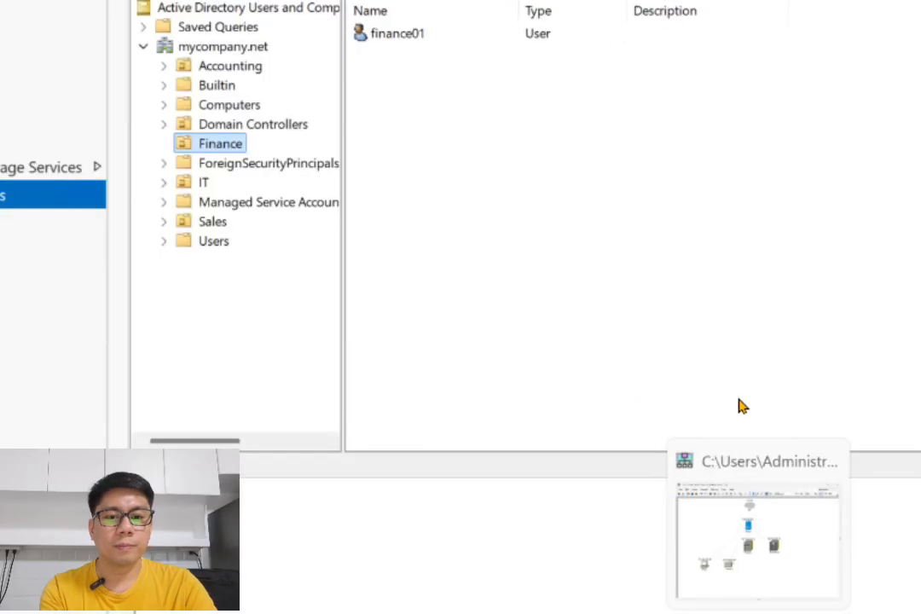
Check the domain name in Active Directory Users and Computers on the domain controller, then return to the PC and submit the domain change.
click(225, 51)
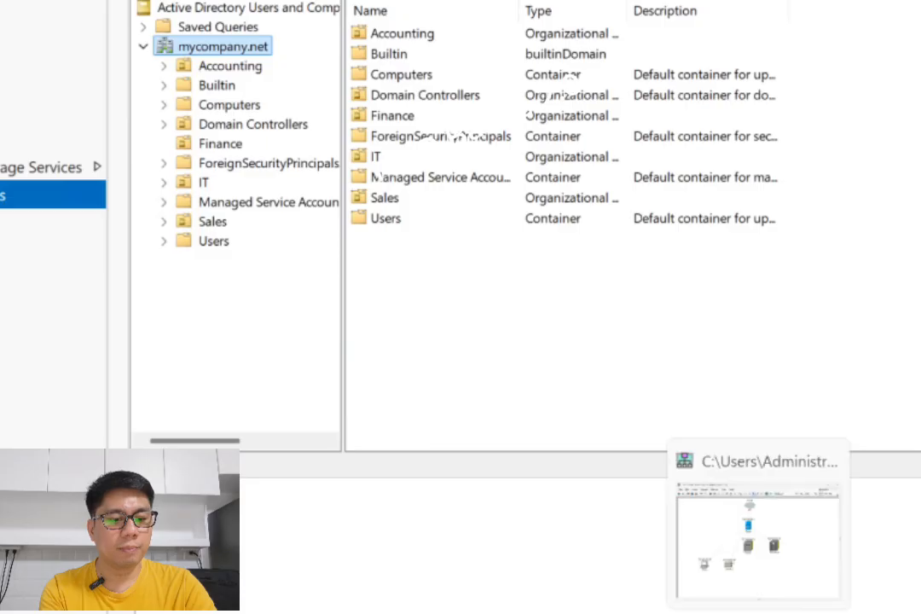
click(783, 594)
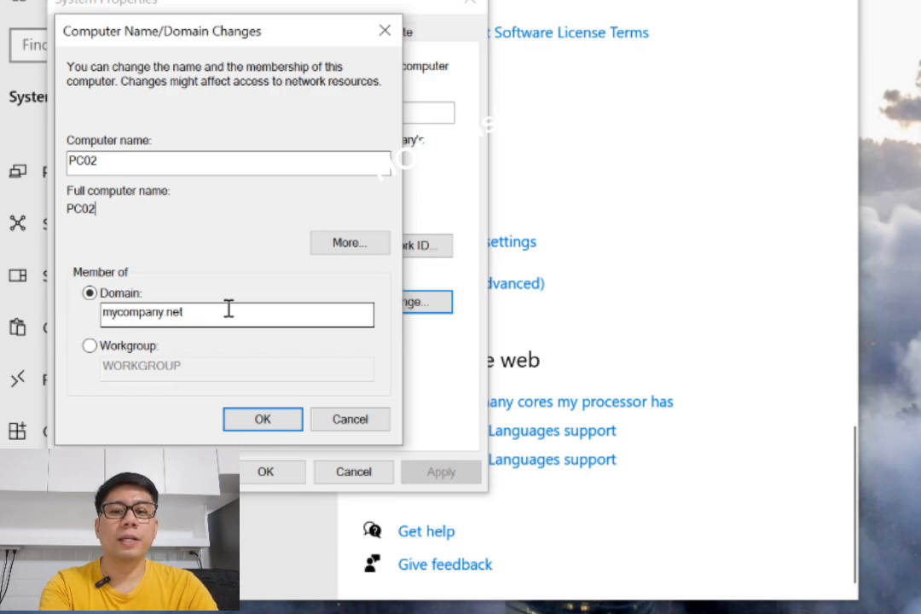
click(264, 421)
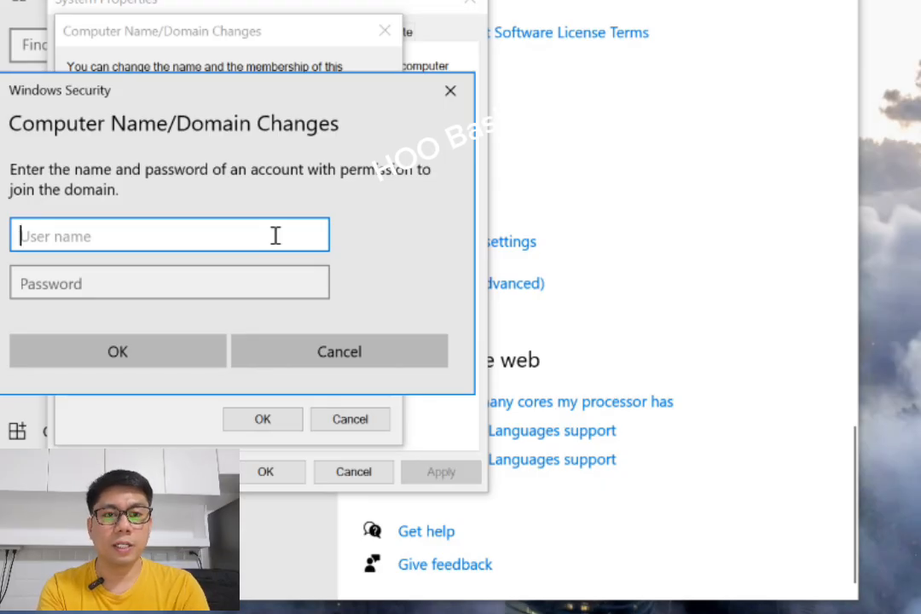
Try to authorize the domain join with the hoobasics account and its password, and dismiss the resulting dialog.
text(hoobasics)
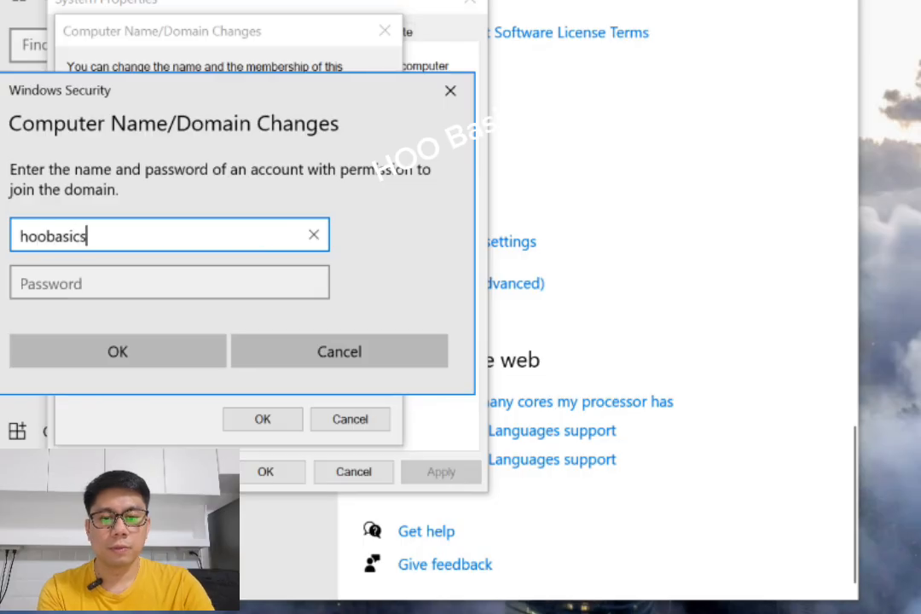
click(283, 290)
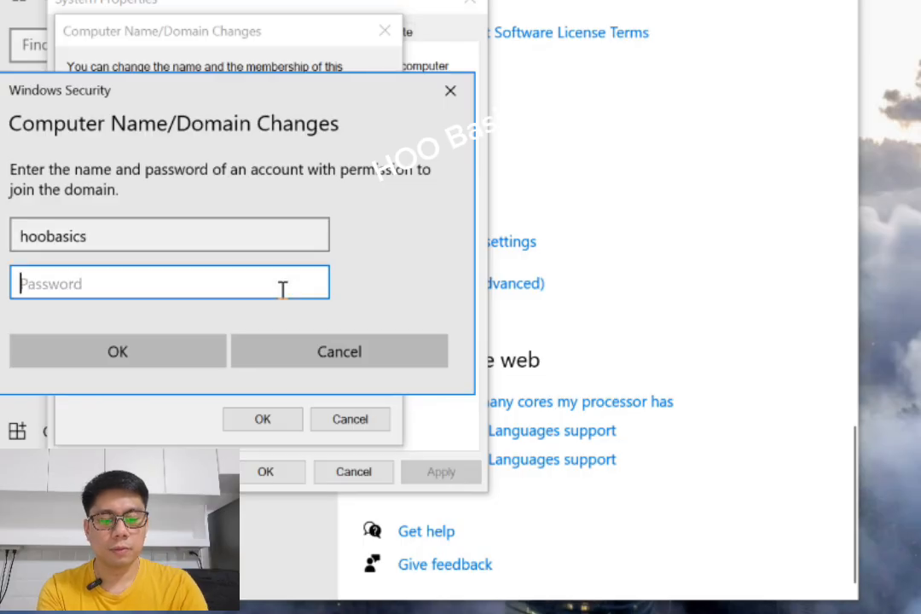
text(•••••••)
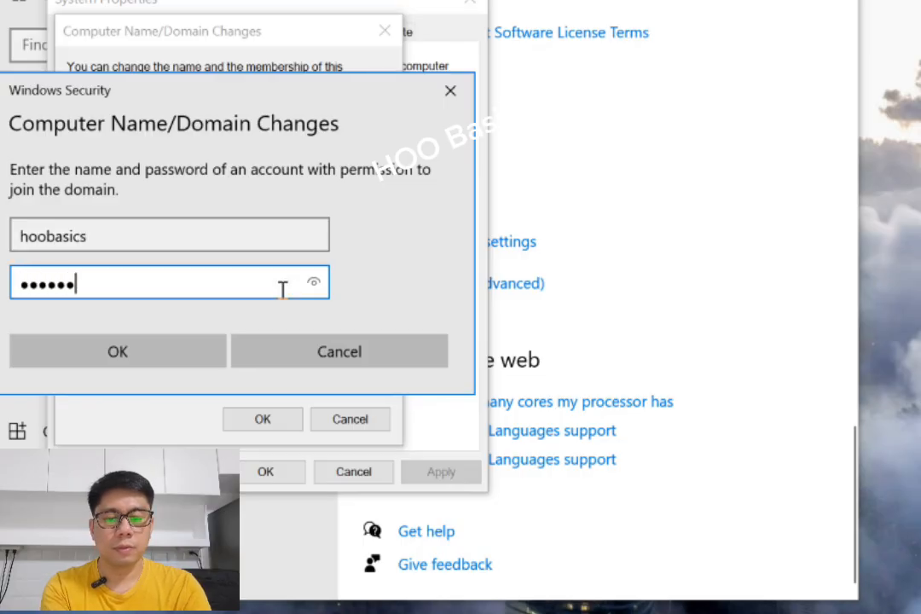
text(••••••)
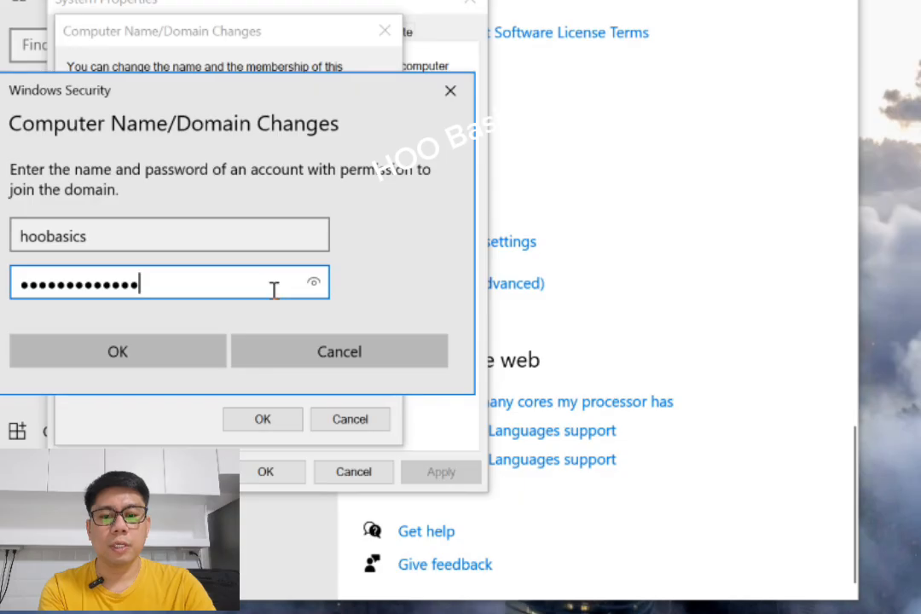
click(139, 354)
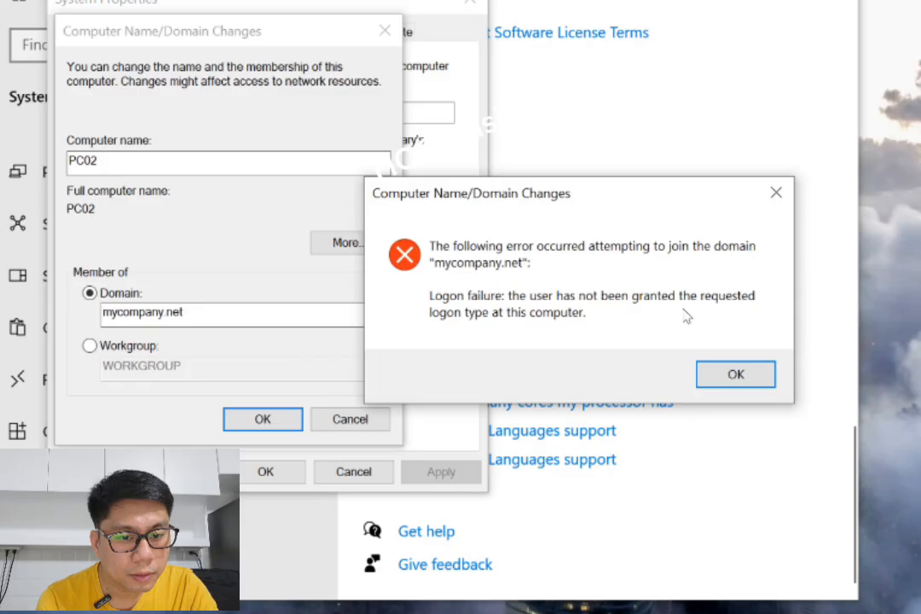
click(735, 374)
Resubmit the domain change and authorize the join with the IT01 account and its password.
click(263, 419)
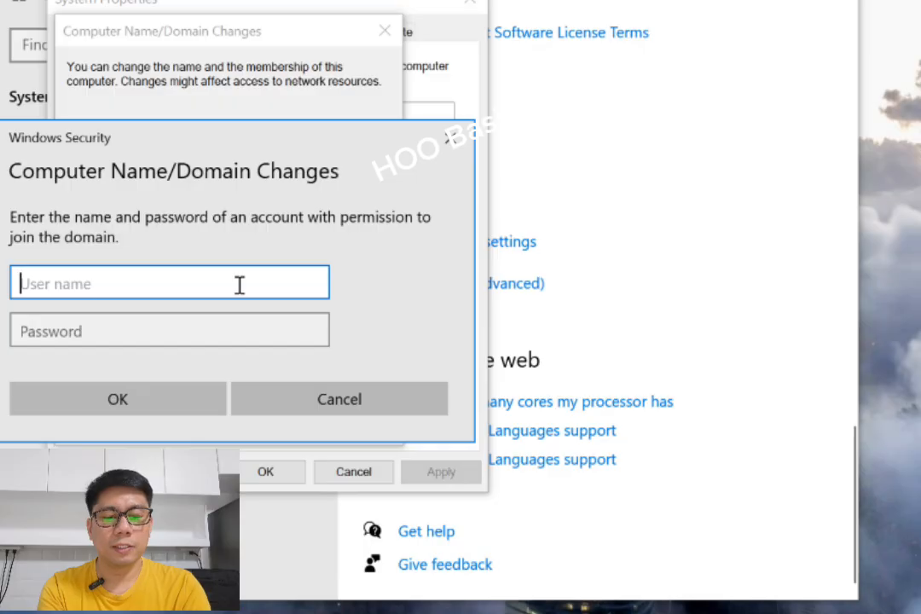
text(l)
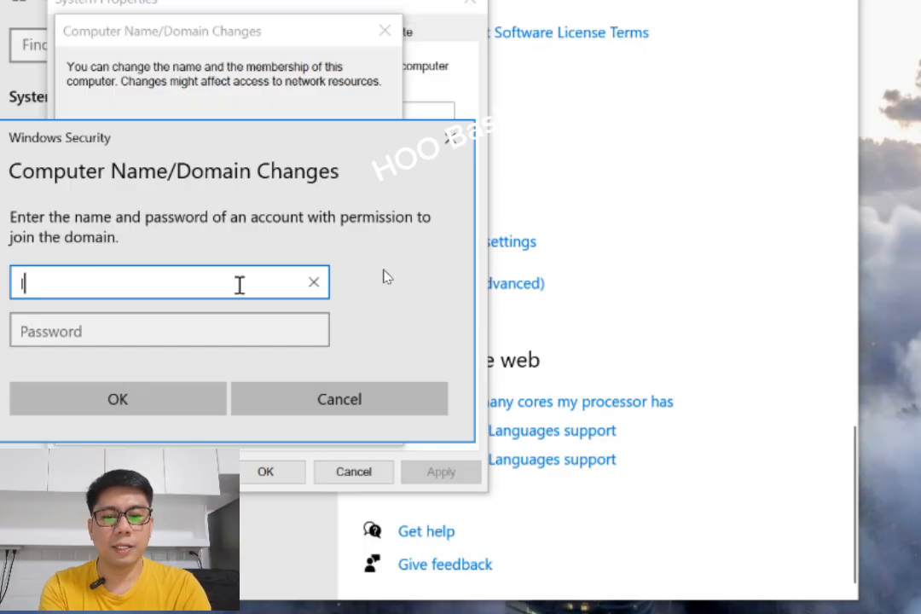
text(t01)
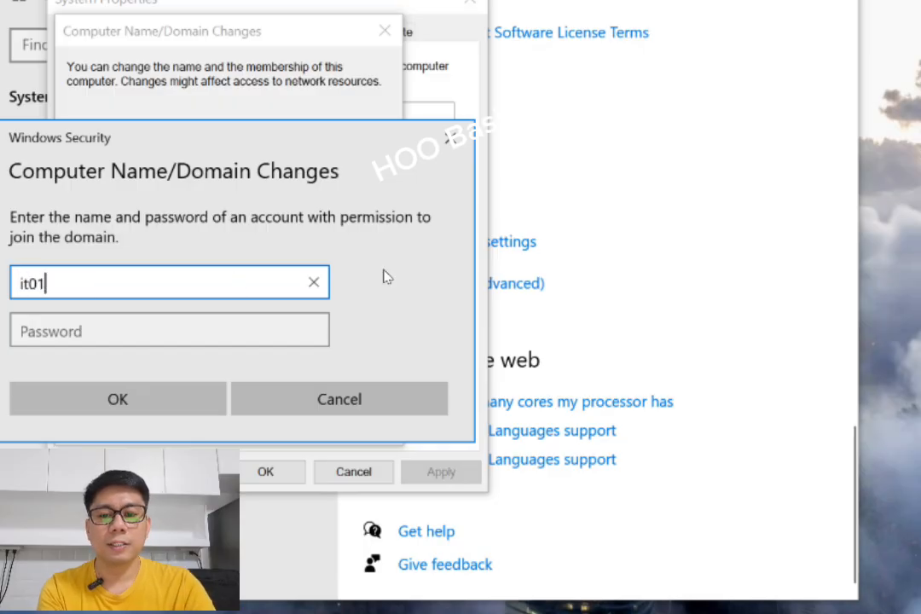
drag(258, 278, 9, 283)
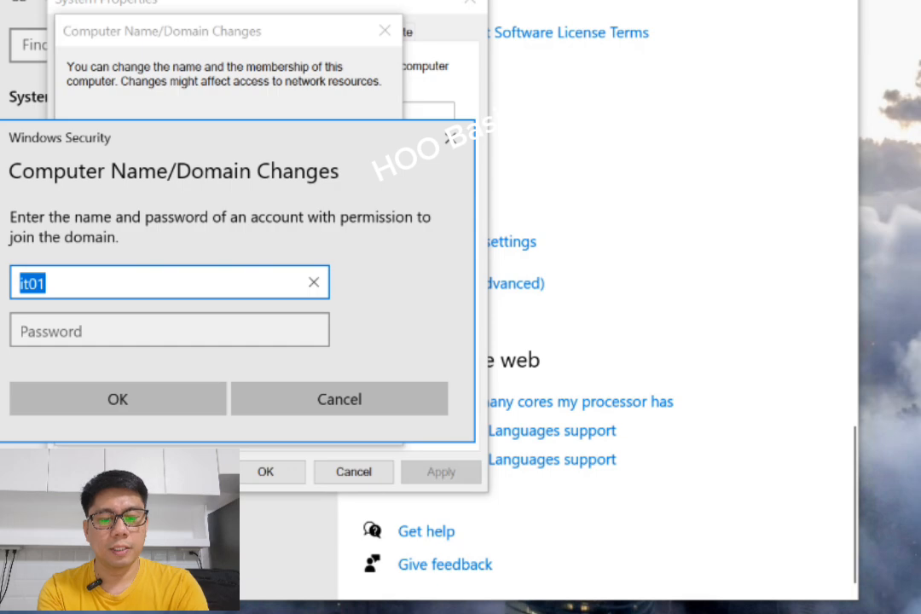
text(IT01)
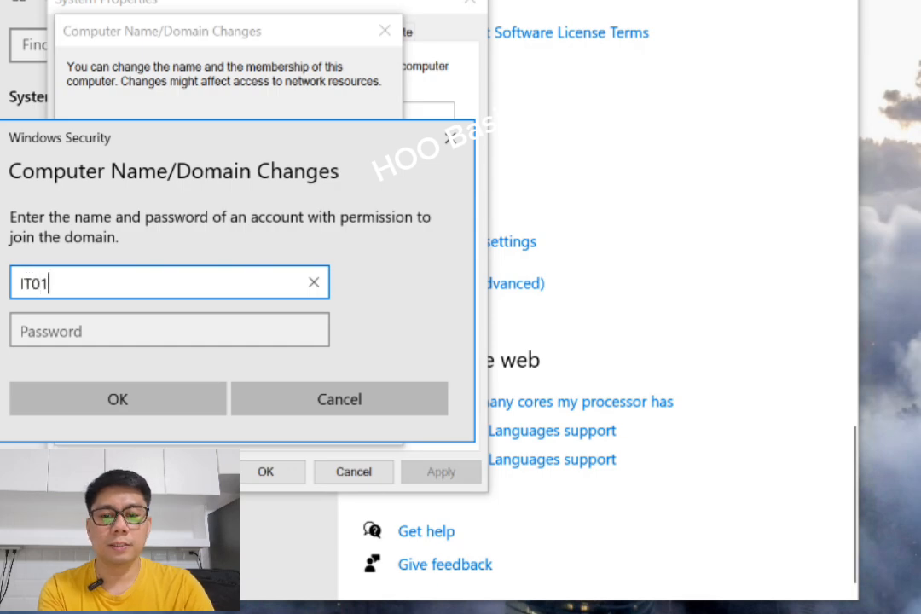
click(67, 329)
text(•••••••)
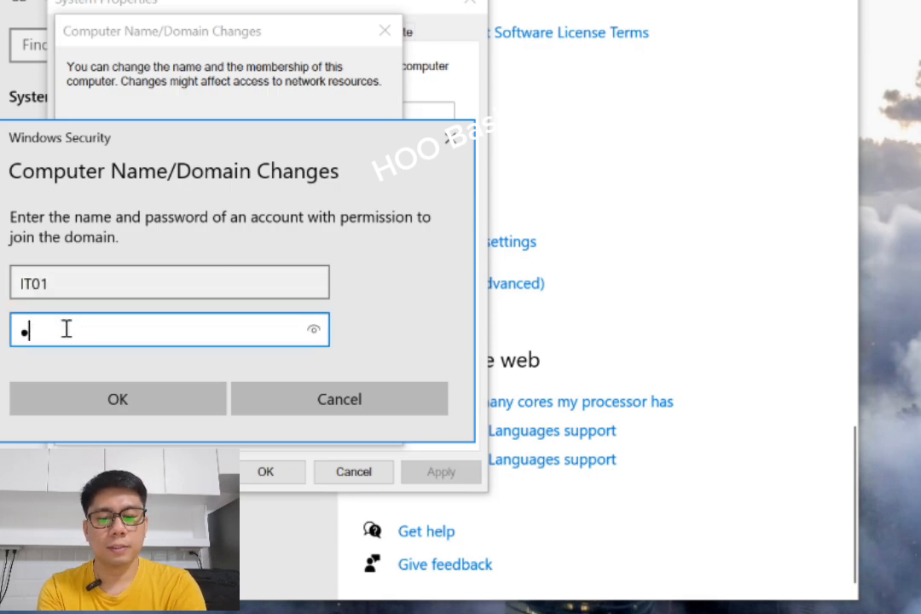
text(••••••)
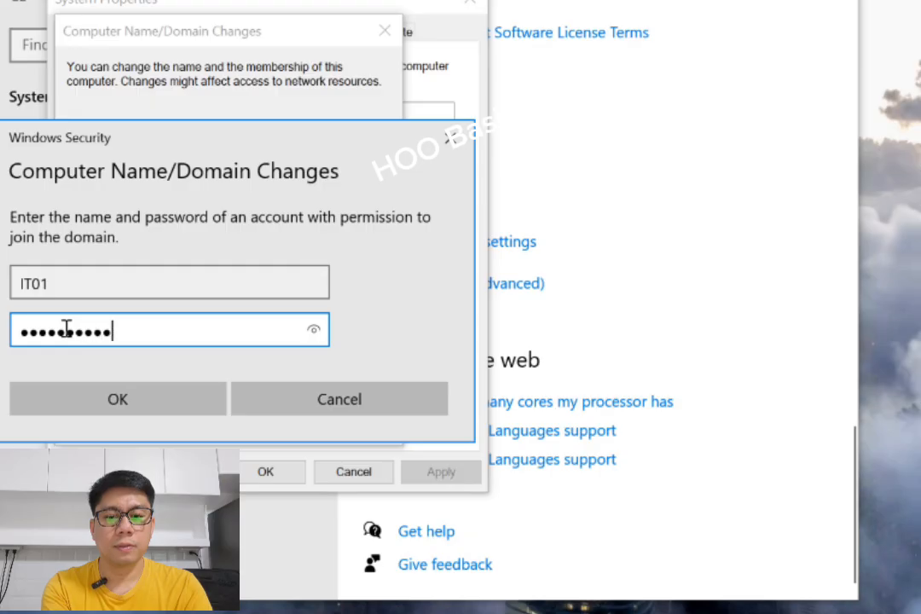
double_click(66, 282)
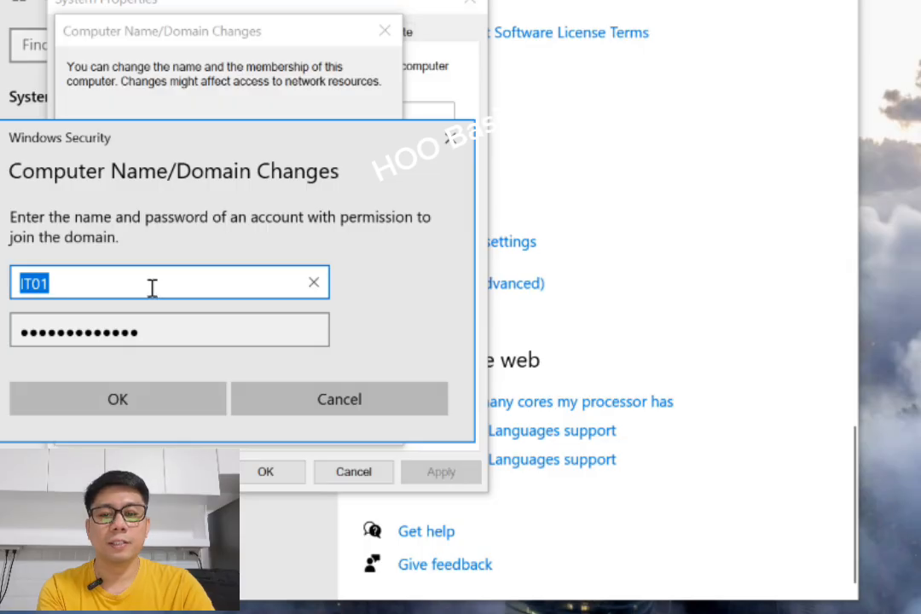
click(148, 398)
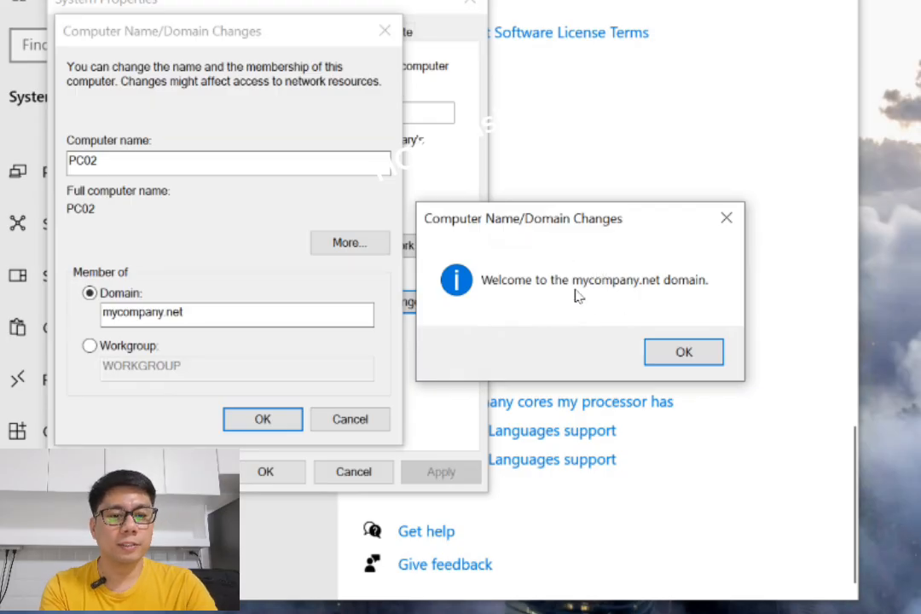
Acknowledge the domain welcome and restart notices, close System Properties, and restart the PC immediately.
click(695, 355)
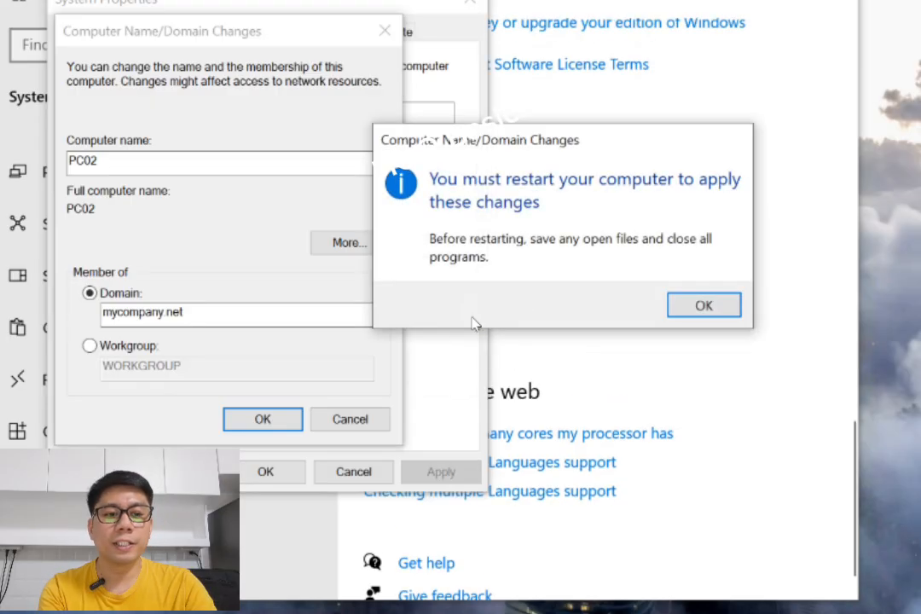
click(695, 309)
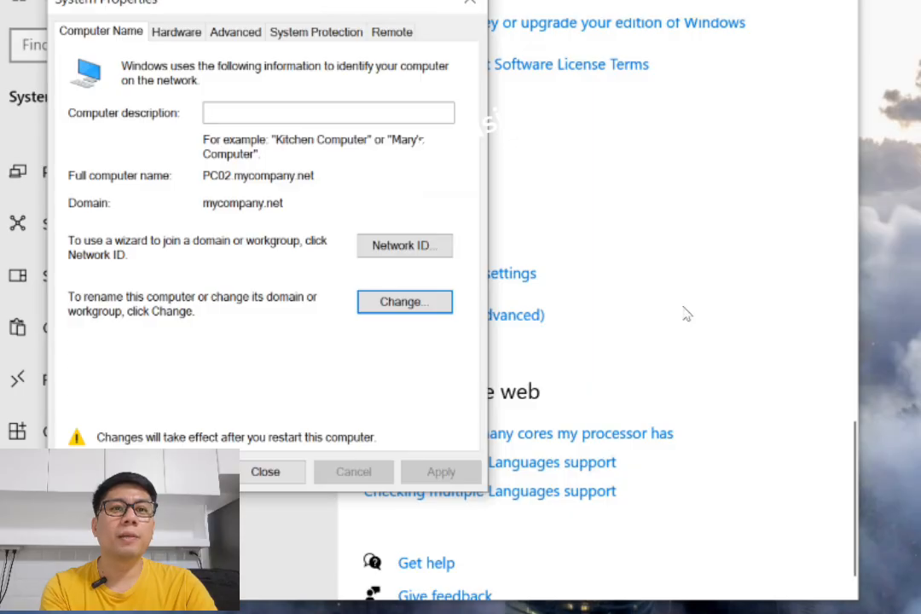
click(266, 470)
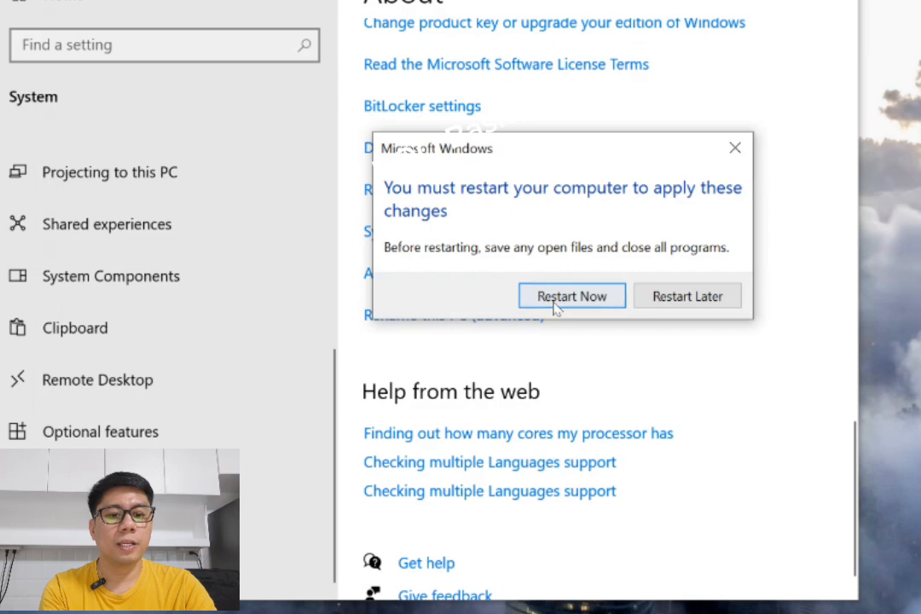
click(565, 298)
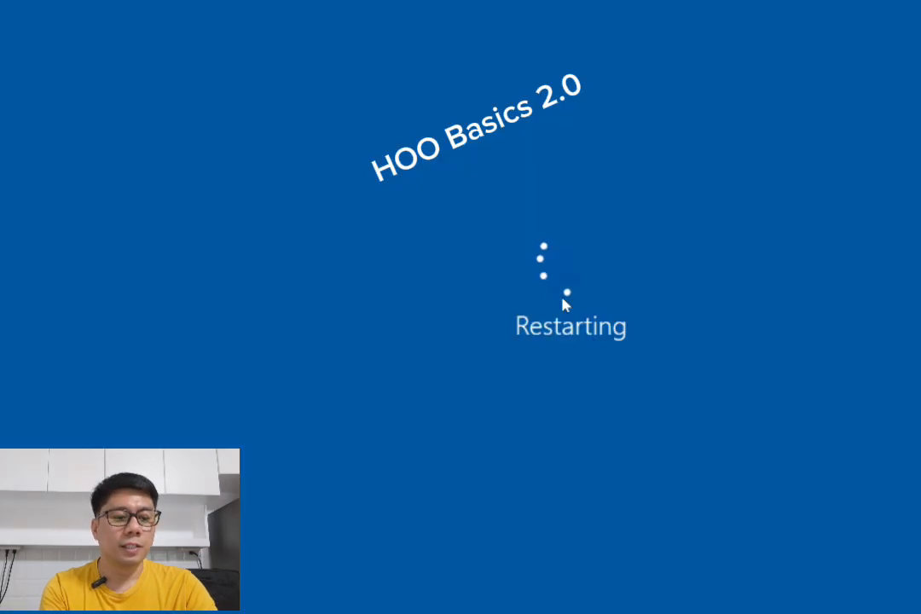
Switch to the domain controller's virtual machine and check the Computers container of mycompany.net for PC02.
mouse_move(599, 584)
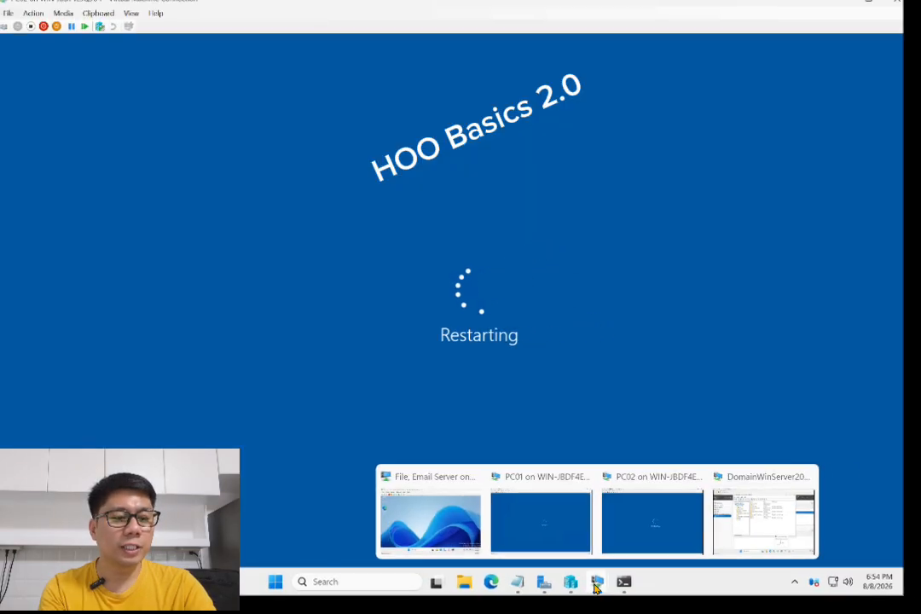
click(757, 516)
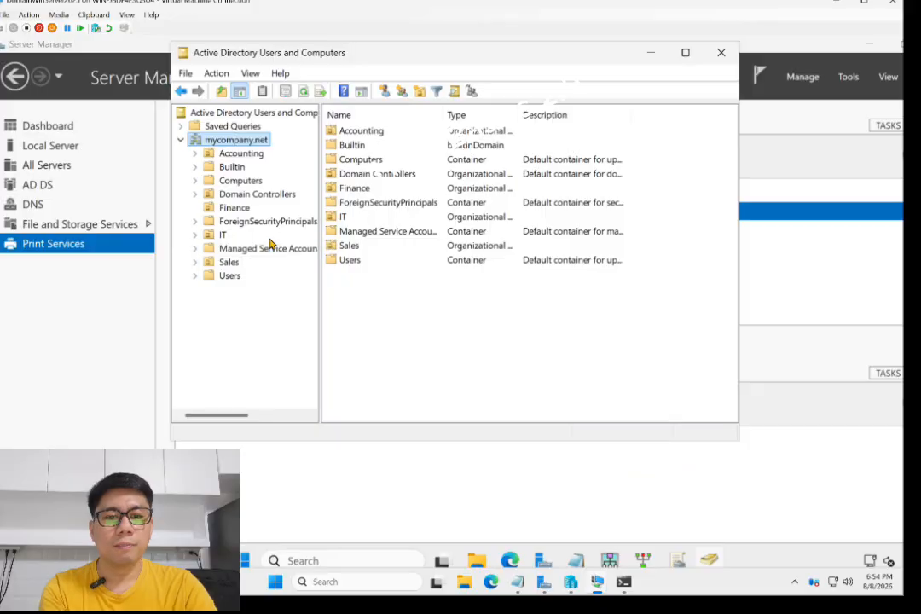
click(237, 182)
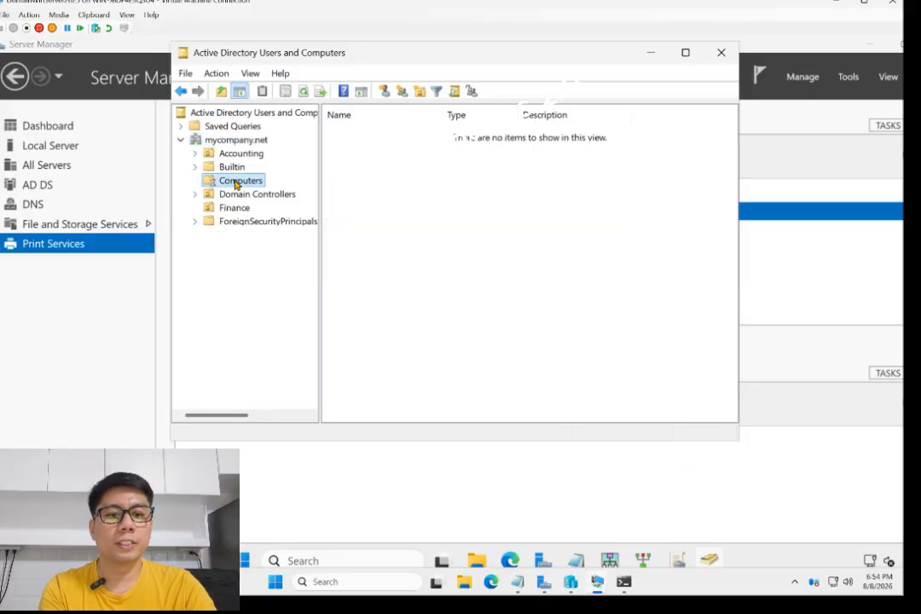
Refresh the Computers container and review its FILEPRINTEMAILS, PC01 and PC02 entries, and switch to PC02's virtual machine to check its restart.
right_click(345, 177)
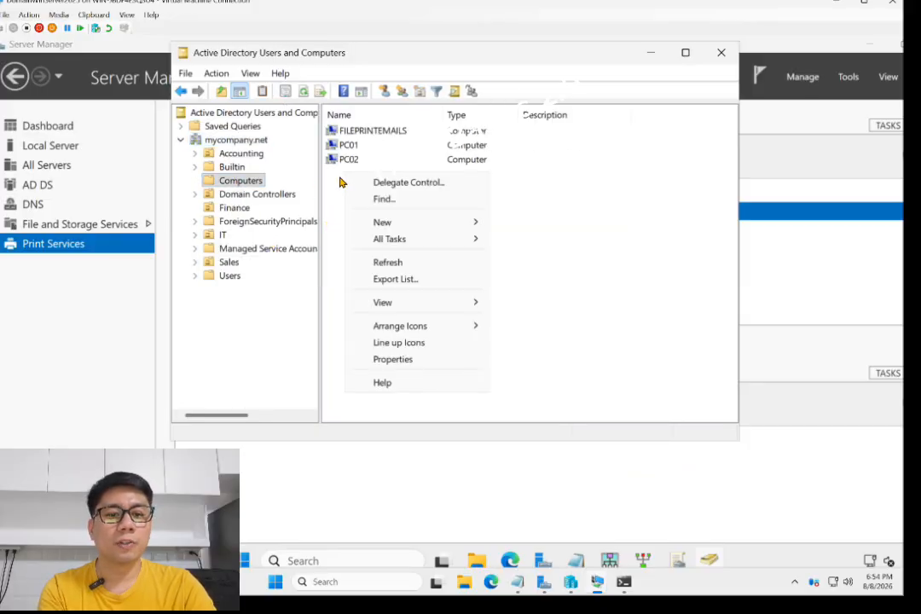
click(388, 262)
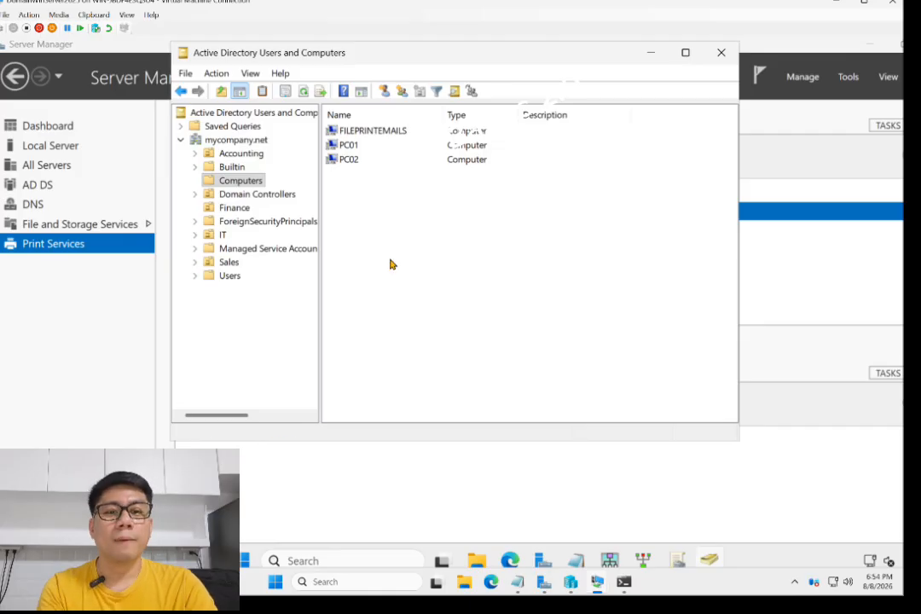
click(362, 135)
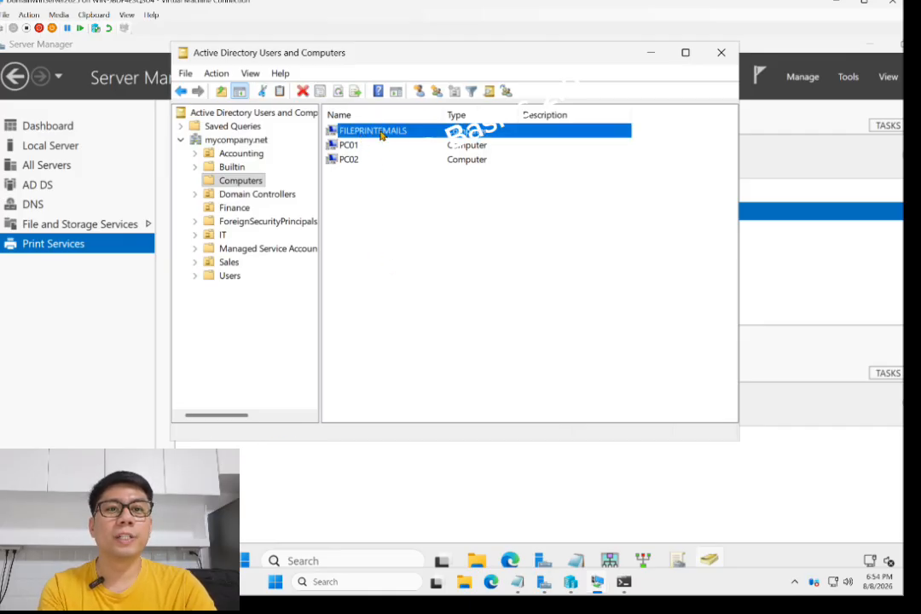
click(349, 148)
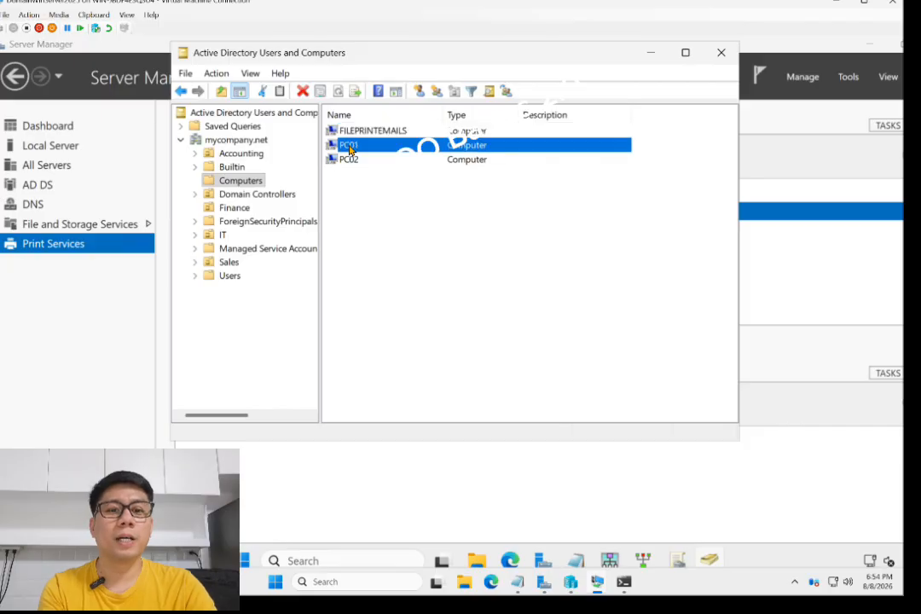
double_click(341, 150)
click(351, 159)
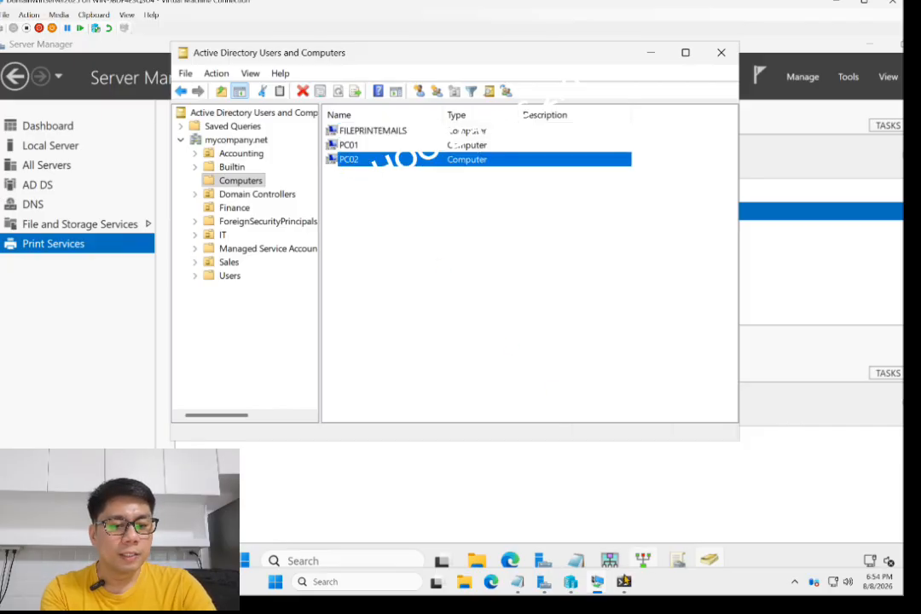
mouse_move(604, 592)
click(661, 544)
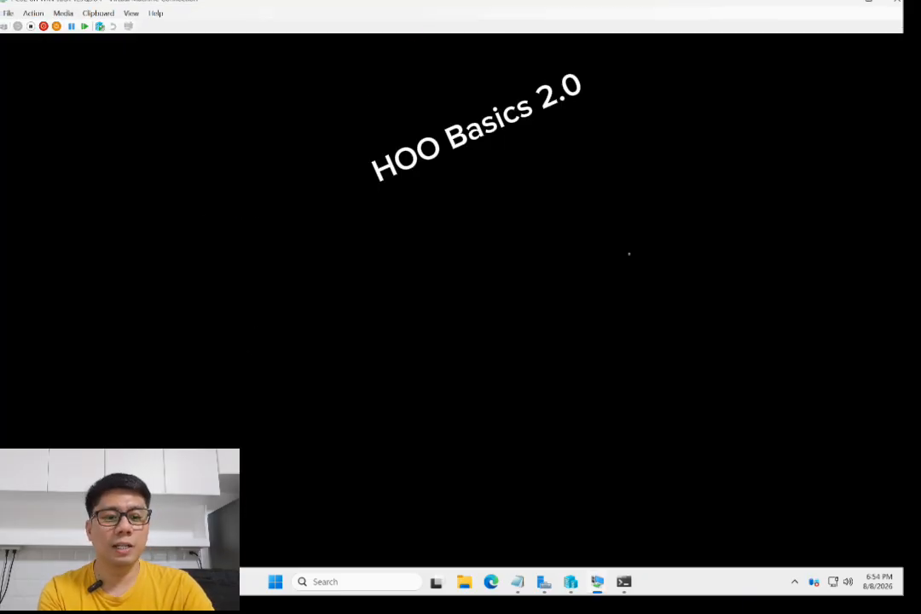
Find the finance01 user in the Finance organizational unit on the domain controller, and return to PC02's virtual machine.
mouse_move(597, 583)
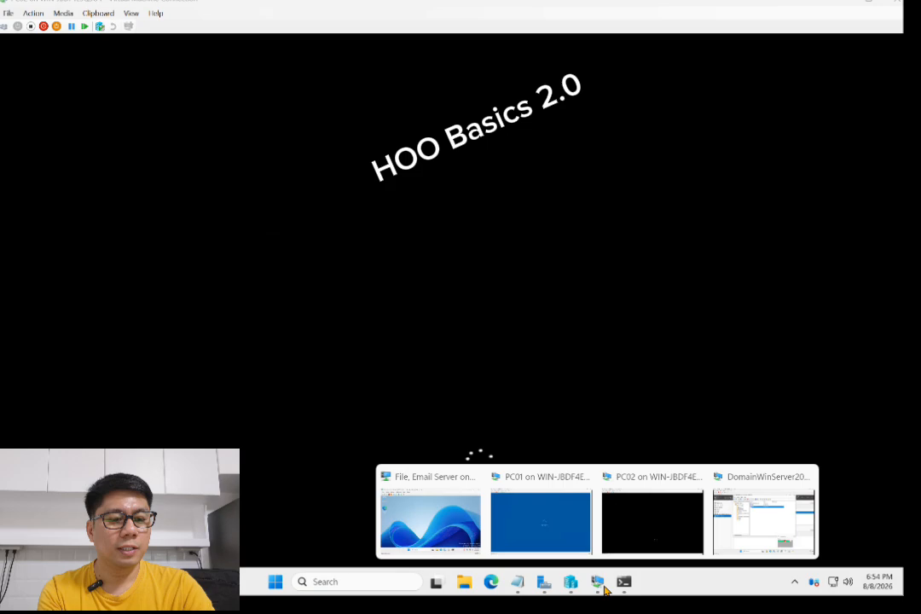
click(747, 533)
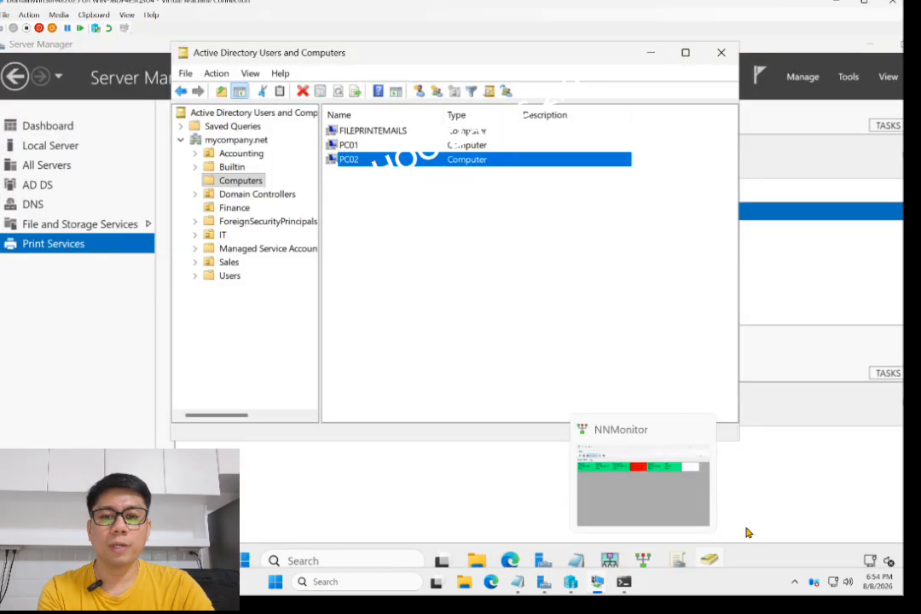
click(224, 235)
click(231, 209)
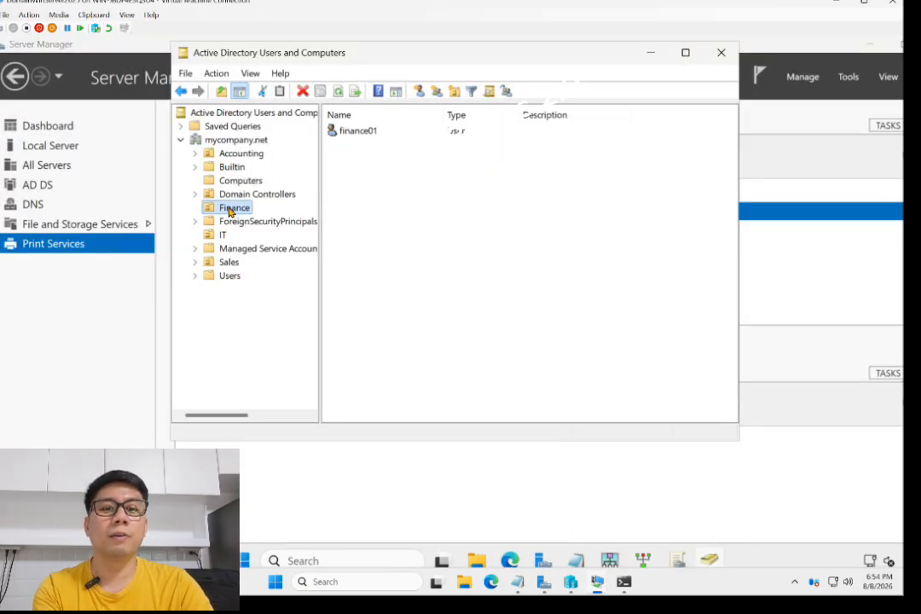
click(360, 135)
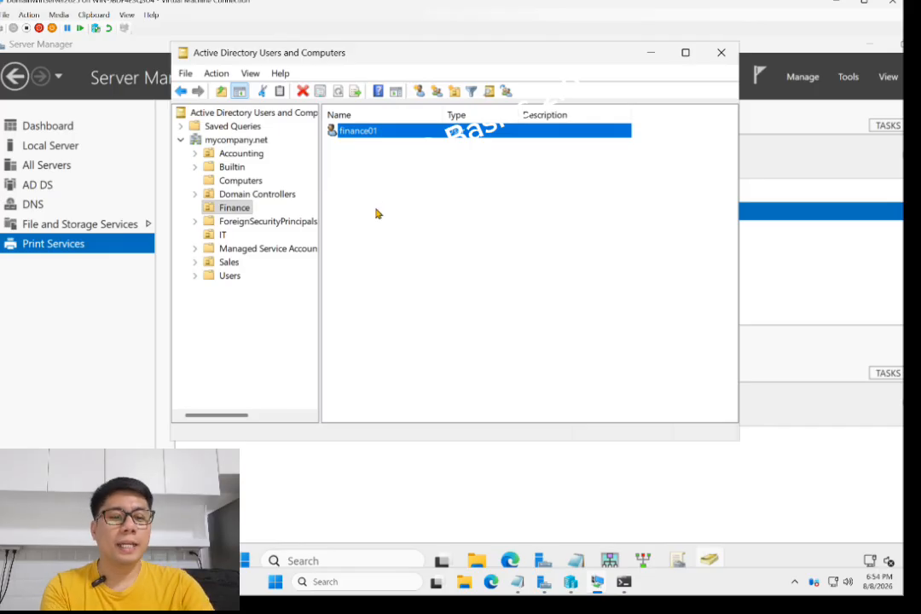
mouse_move(608, 583)
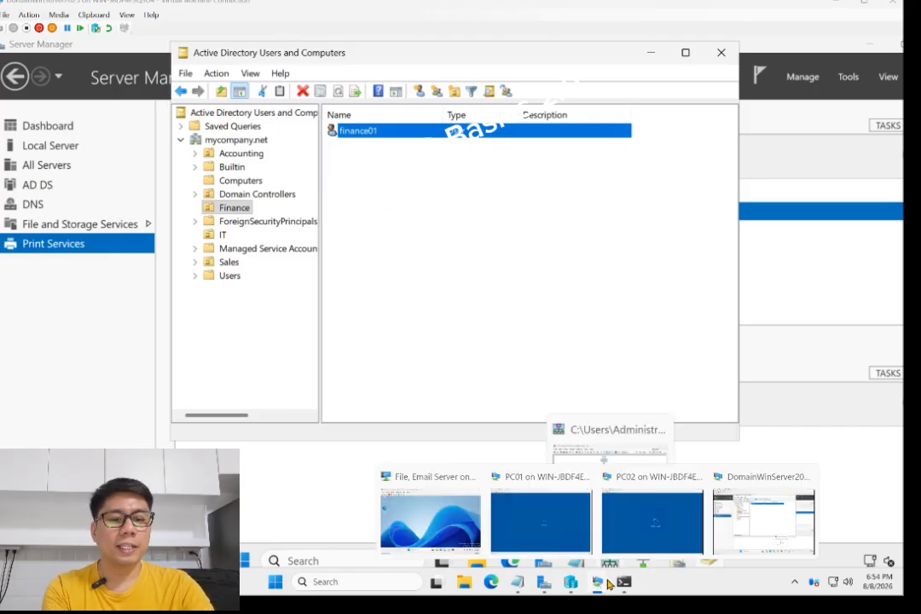
click(661, 525)
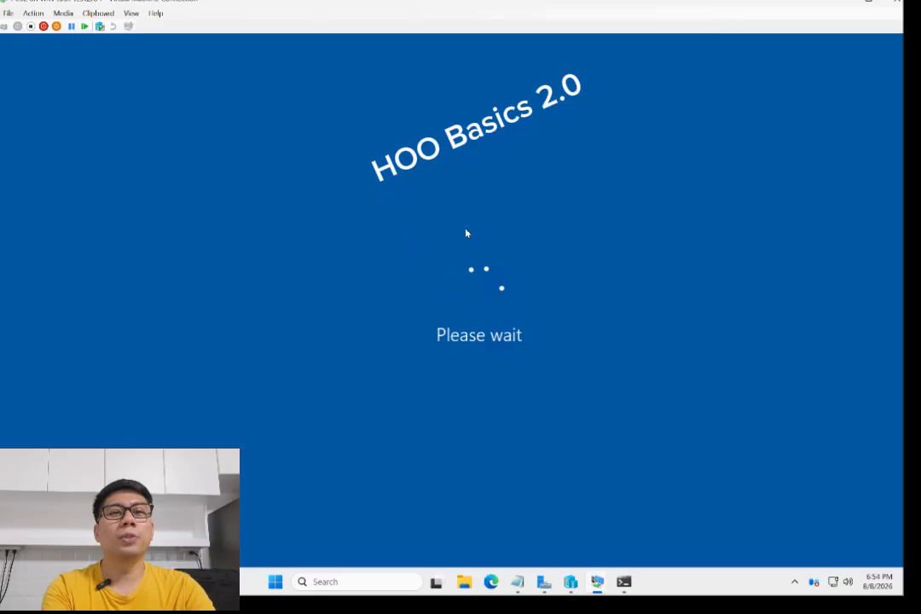